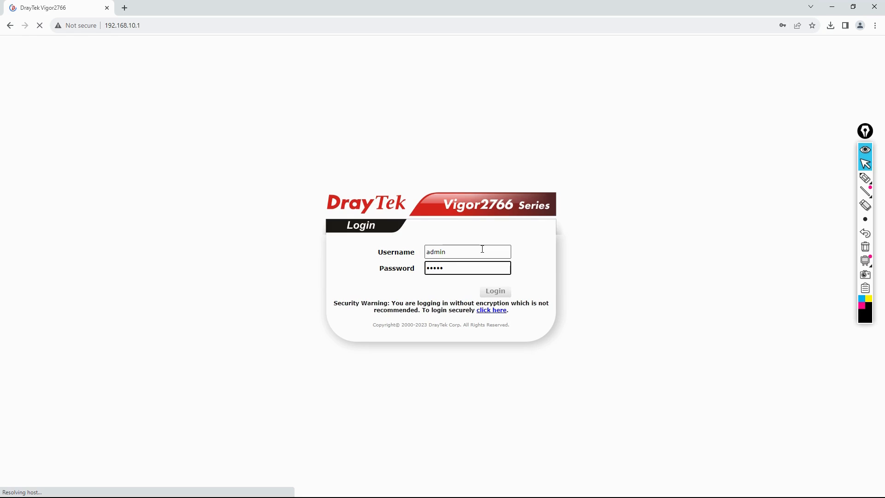
Log in, decline saving the password, check LAN 1 in General Setup, then open LAN >> VLAN.
{"action": "left_click", "coordinate": [532, 88]}
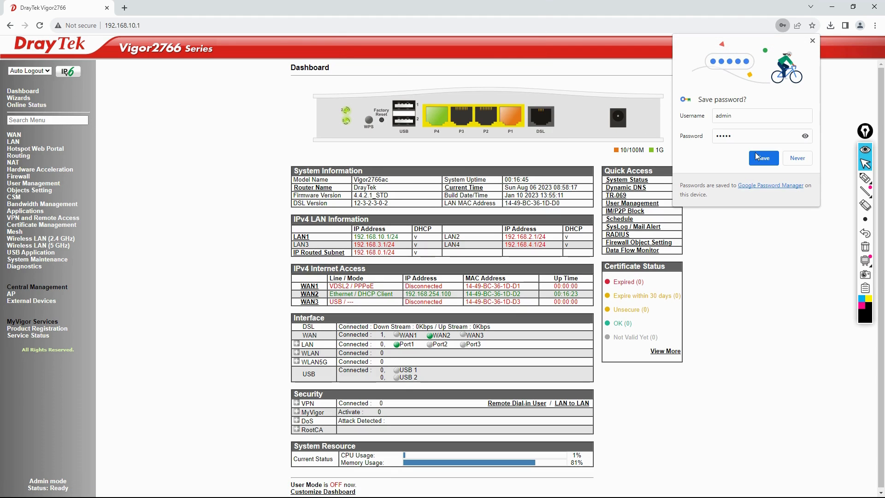
{"action": "left_click", "coordinate": [796, 158]}
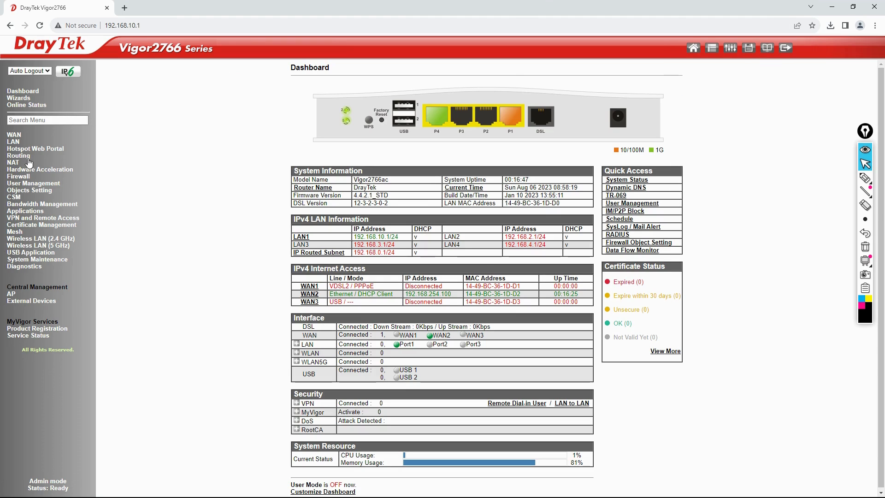
{"action": "left_click", "coordinate": [16, 142]}
{"action": "left_click", "coordinate": [19, 149]}
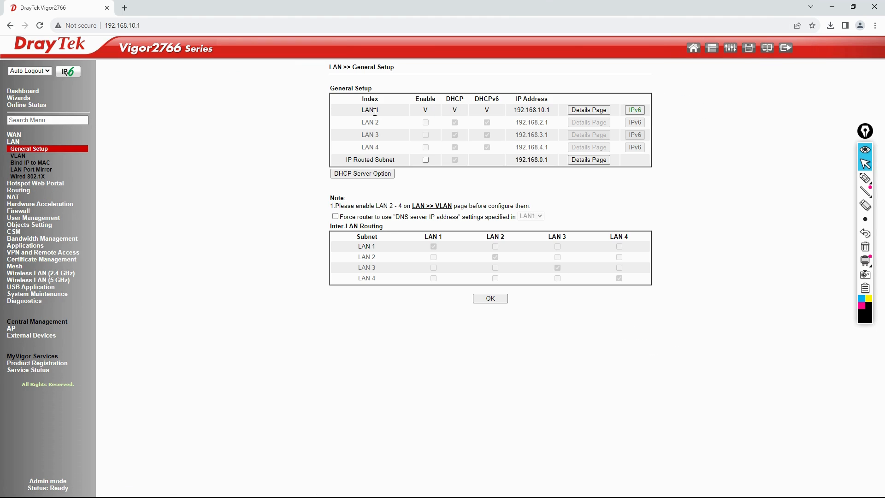
{"action": "left_click_drag", "start_coordinate": [375, 112], "coordinate": [551, 111]}
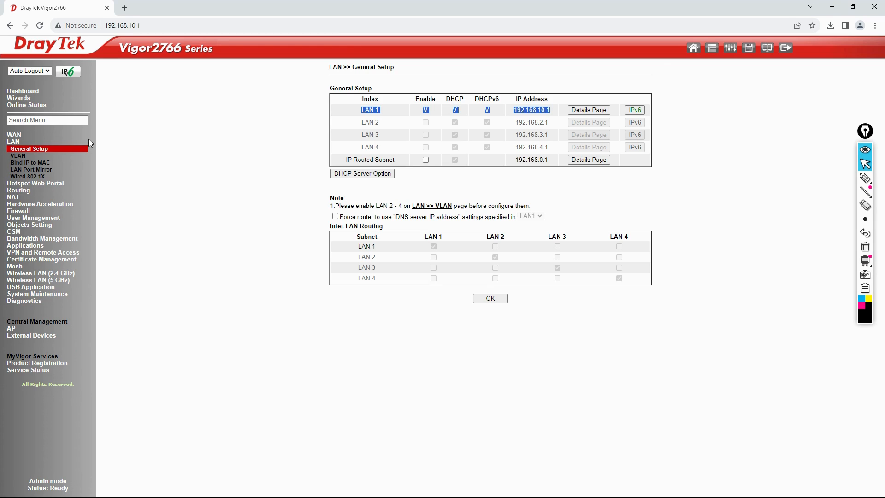
{"action": "left_click", "coordinate": [20, 156]}
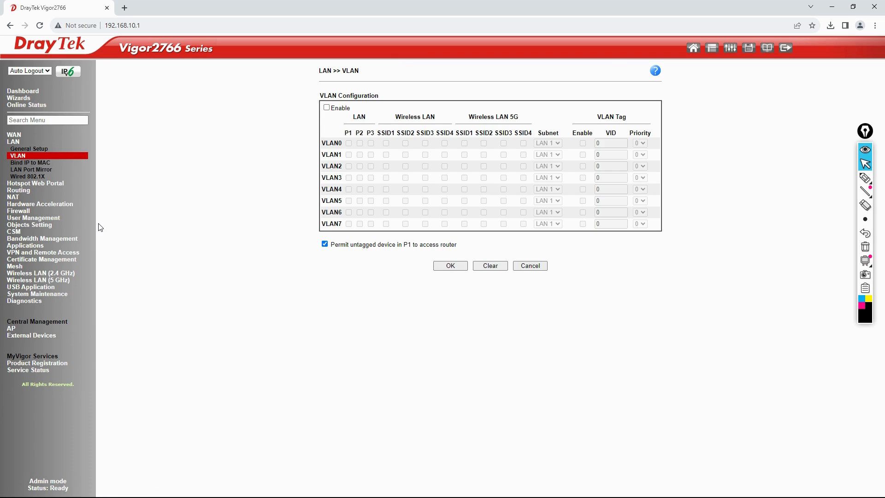
{"action": "key", "text": "ctrl+plus"}
{"action": "key", "text": "ctrl+plus"}
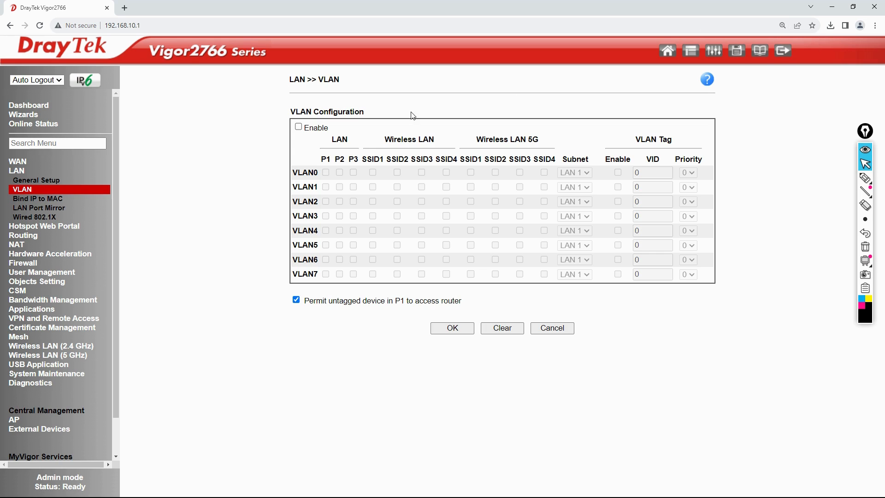
{"action": "left_click", "coordinate": [299, 129]}
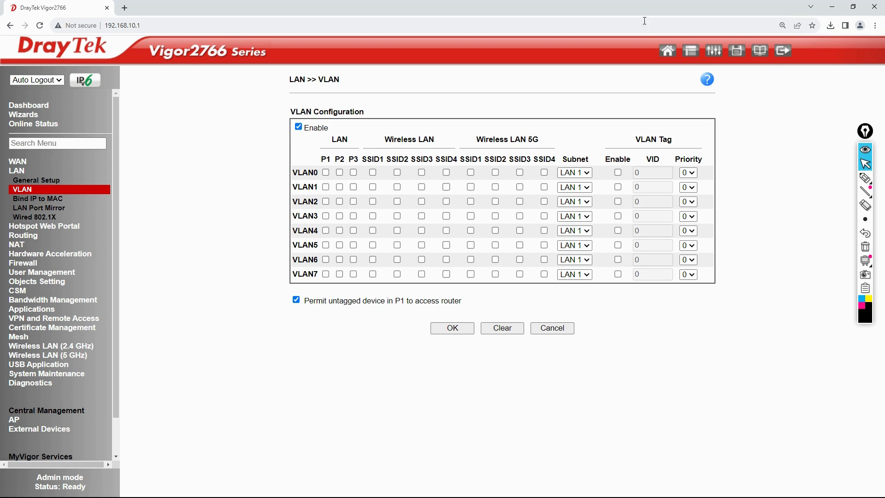
{"action": "left_click", "coordinate": [301, 128]}
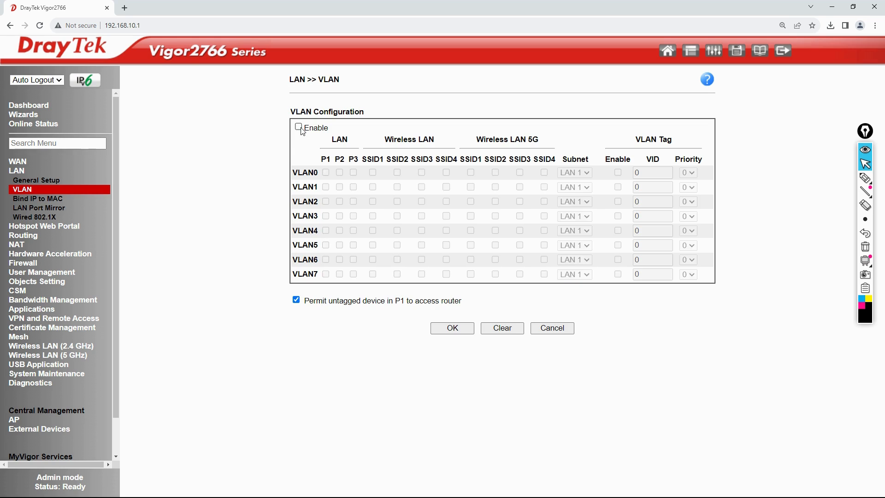
{"action": "left_click", "coordinate": [35, 181]}
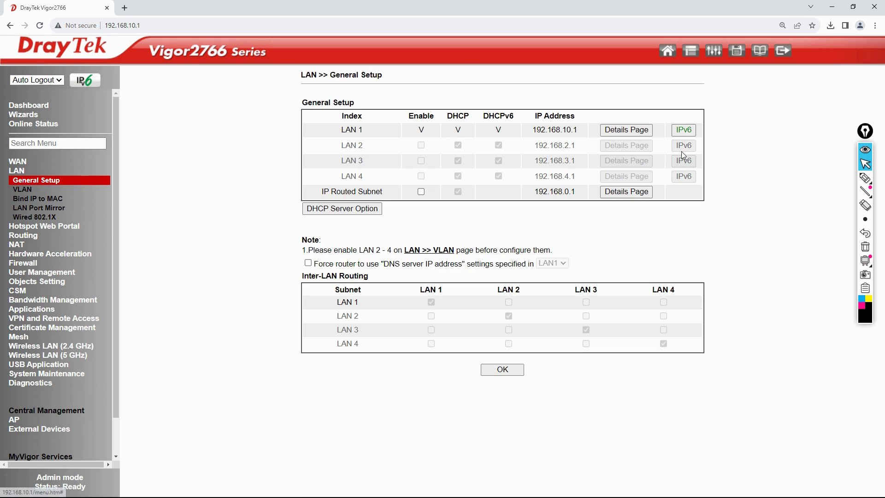
{"action": "left_click_drag", "start_coordinate": [540, 146], "coordinate": [581, 164]}
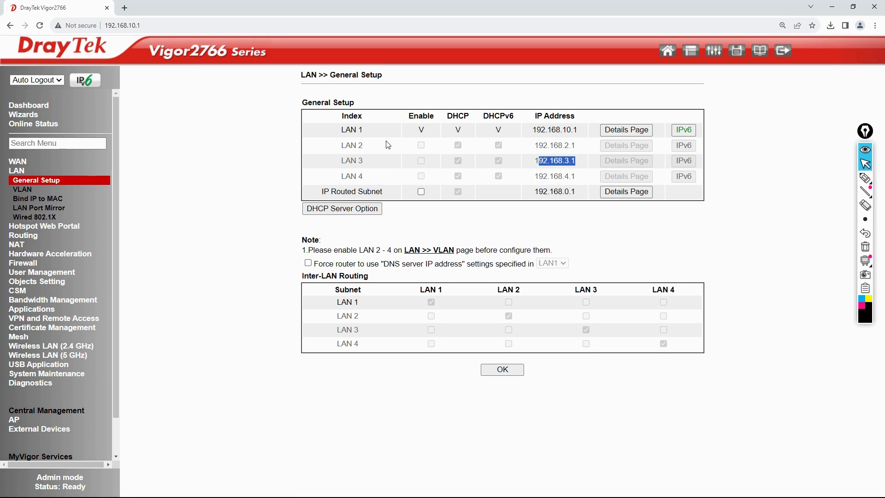
{"action": "left_click", "coordinate": [865, 191]}
{"action": "left_click", "coordinate": [521, 164]}
{"action": "left_click", "coordinate": [866, 180]}
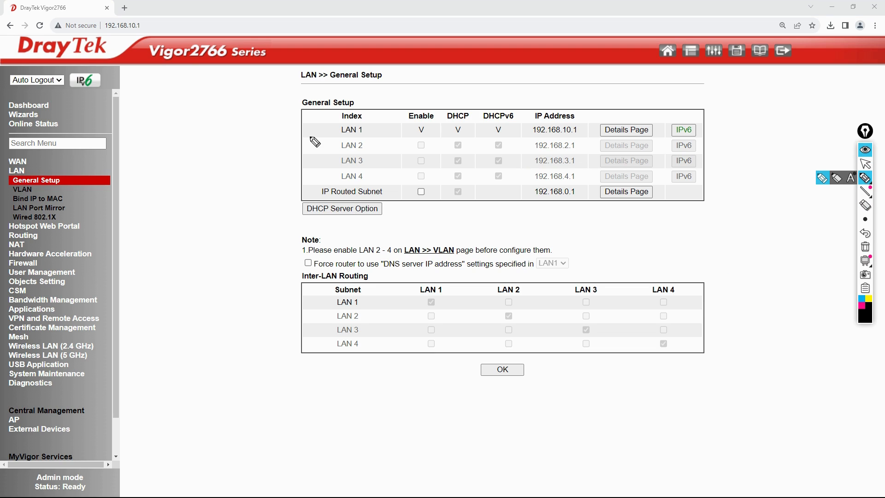
{"action": "mouse_move", "coordinate": [317, 138]}
{"action": "left_mouse_down"}
{"action": "mouse_move", "coordinate": [367, 147]}
{"action": "mouse_move", "coordinate": [620, 140]}
{"action": "mouse_move", "coordinate": [669, 176]}
{"action": "mouse_move", "coordinate": [652, 197]}
{"action": "mouse_move", "coordinate": [323, 186]}
{"action": "mouse_move", "coordinate": [313, 144]}
{"action": "left_mouse_up"}
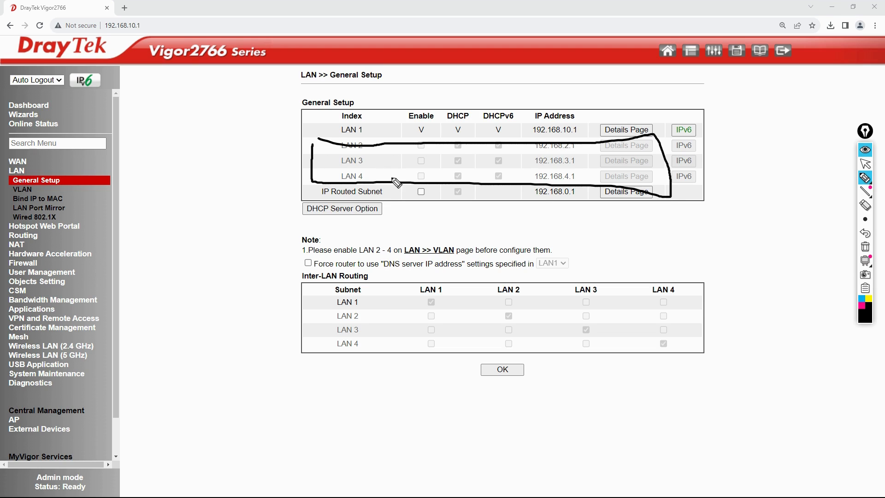
{"action": "left_click", "coordinate": [870, 255]}
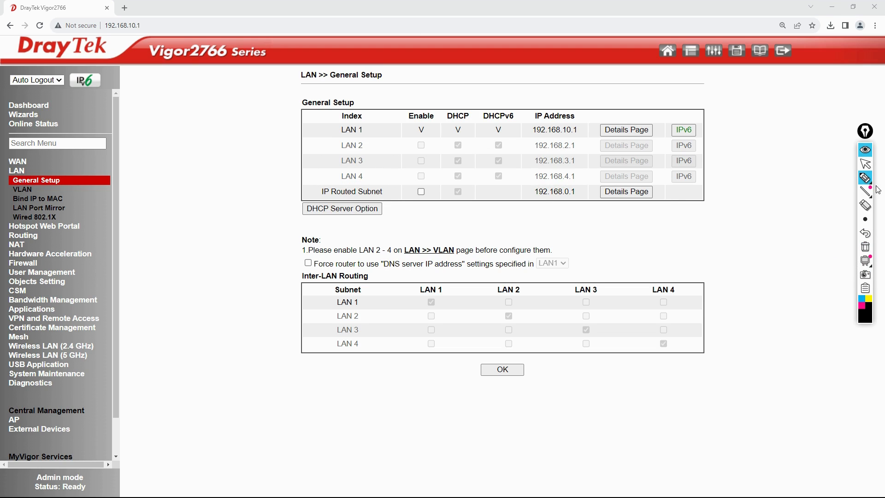
{"action": "left_click", "coordinate": [866, 164]}
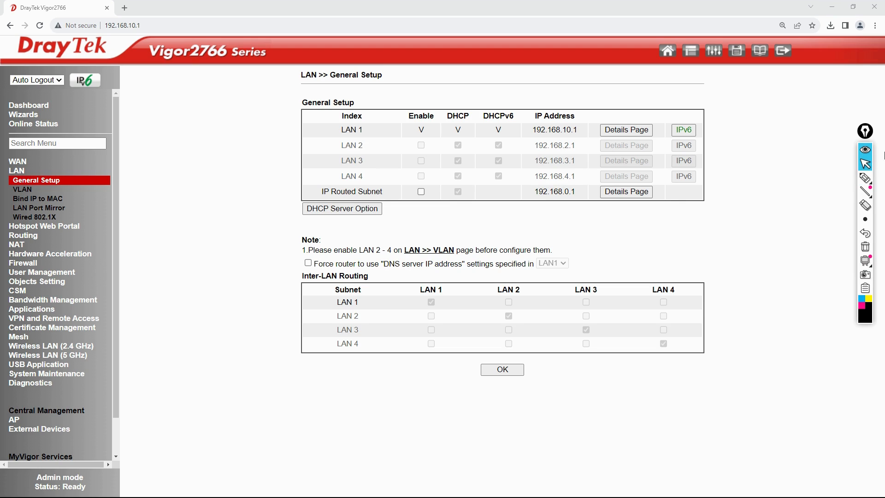
{"action": "left_click", "coordinate": [23, 191]}
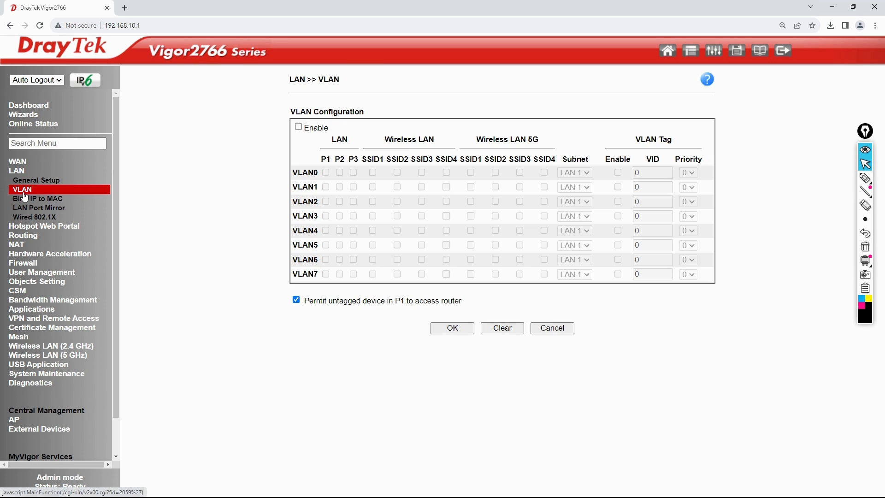
Enable VLAN, assigning P2 to VLAN1 on LAN 2 and P3 to VLAN2 on LAN 3.
{"action": "left_click", "coordinate": [299, 127]}
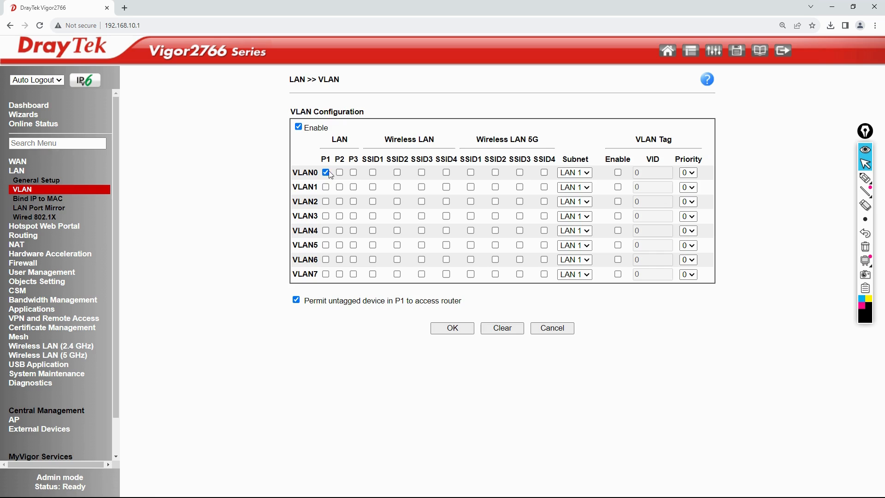
{"action": "left_click", "coordinate": [341, 188]}
{"action": "left_click", "coordinate": [574, 187]}
{"action": "left_click", "coordinate": [571, 206]}
{"action": "left_click", "coordinate": [353, 201]}
{"action": "left_click", "coordinate": [575, 202]}
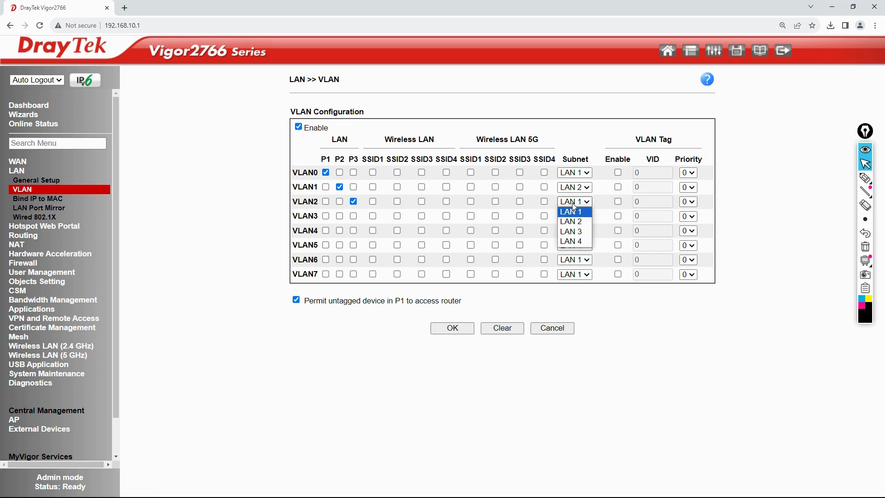
{"action": "left_click", "coordinate": [571, 231]}
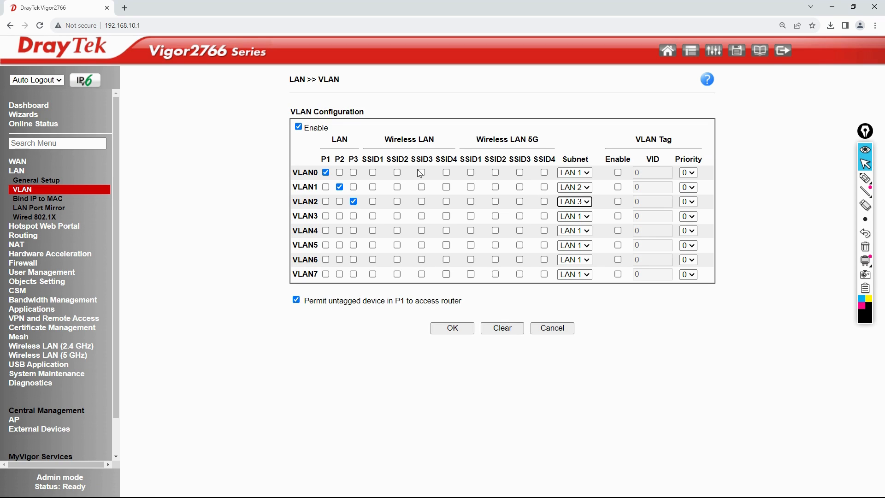
Add all four 2.4 GHz and four 5 GHz SSIDs to VLAN0 and save the VLAN settings.
{"action": "left_click", "coordinate": [373, 172]}
{"action": "left_click", "coordinate": [397, 173]}
{"action": "left_click", "coordinate": [422, 174]}
{"action": "left_click", "coordinate": [446, 173]}
{"action": "left_click", "coordinate": [471, 173]}
{"action": "left_click", "coordinate": [495, 173]}
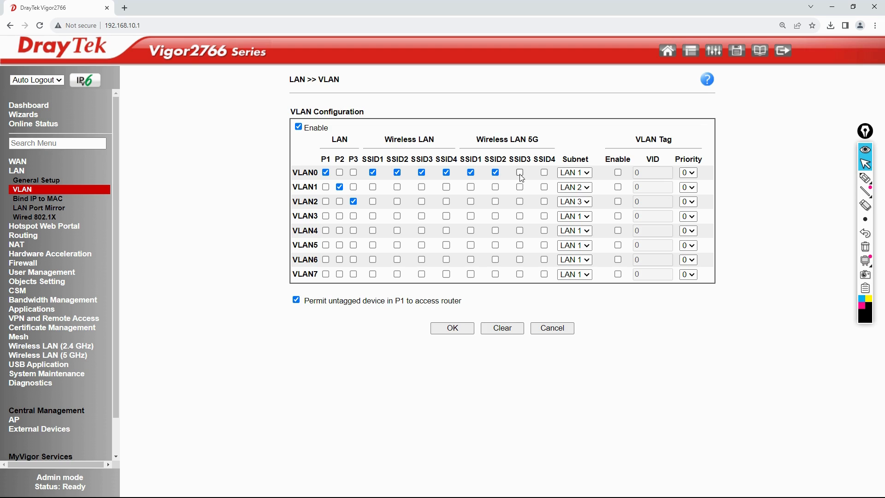
{"action": "left_click", "coordinate": [520, 173]}
{"action": "left_click", "coordinate": [544, 173]}
{"action": "left_click", "coordinate": [453, 330]}
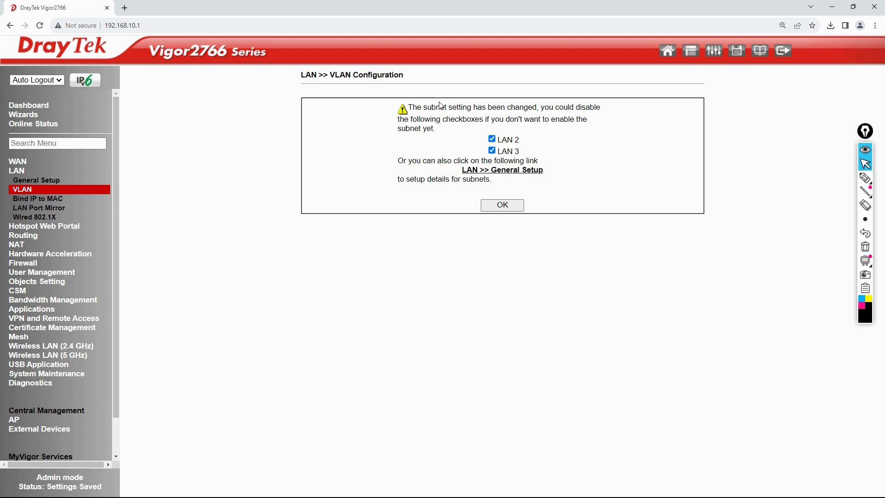
Accept enabling the LAN 2 and LAN 3 subnets so the router reboots, then bring up Windows Run.
{"action": "left_click", "coordinate": [518, 205]}
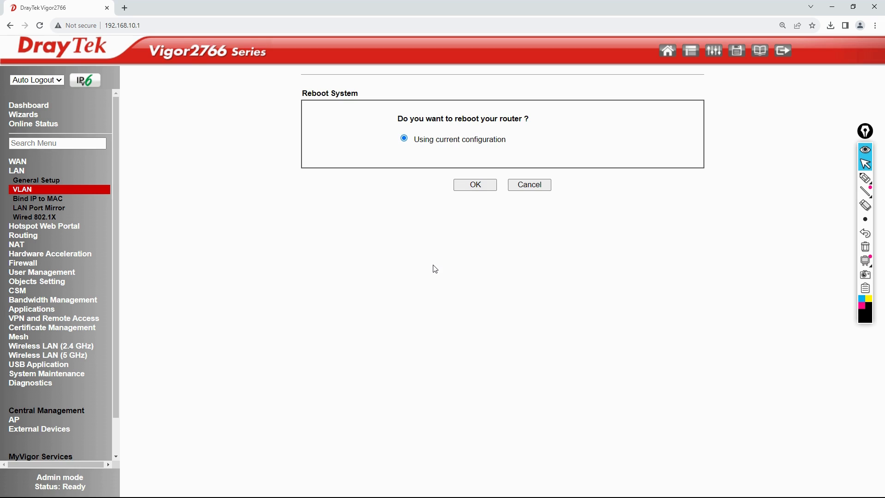
{"action": "key", "text": "alt+Tab"}
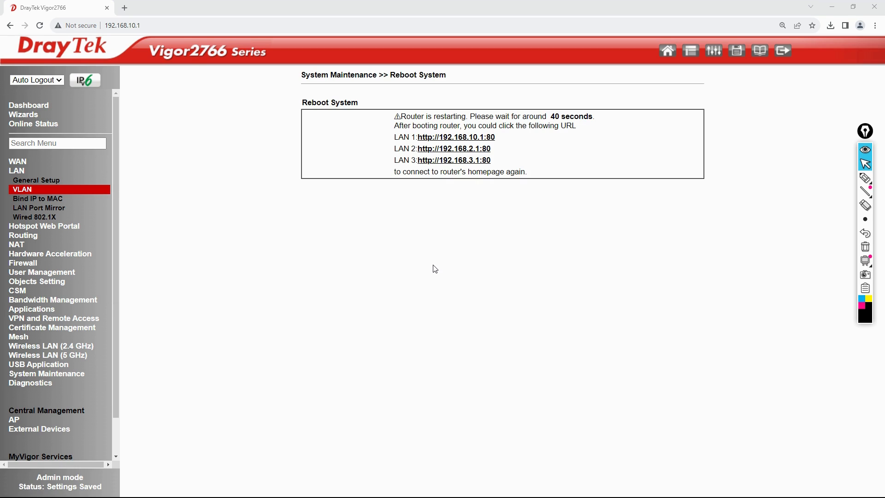
{"action": "key", "text": "super+r"}
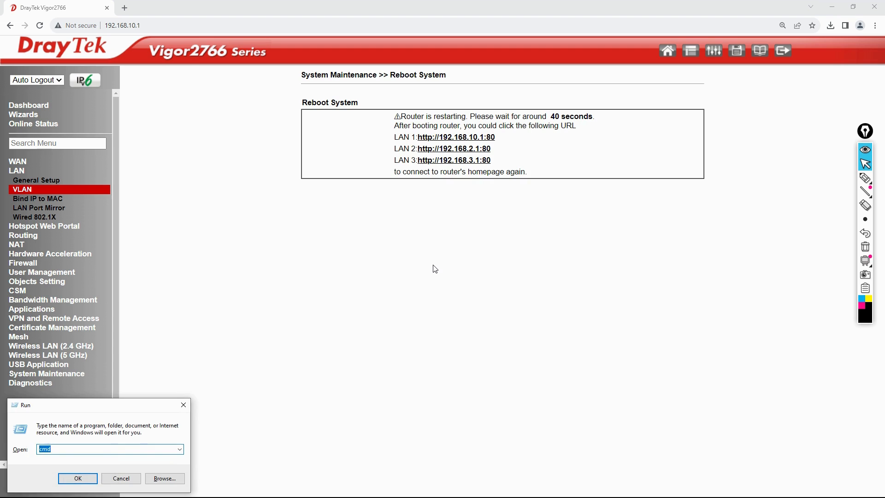
Run ping -t 192.168.10.1 in Command Prompt until the router replies, then reload its login page.
{"action": "key", "text": "Return"}
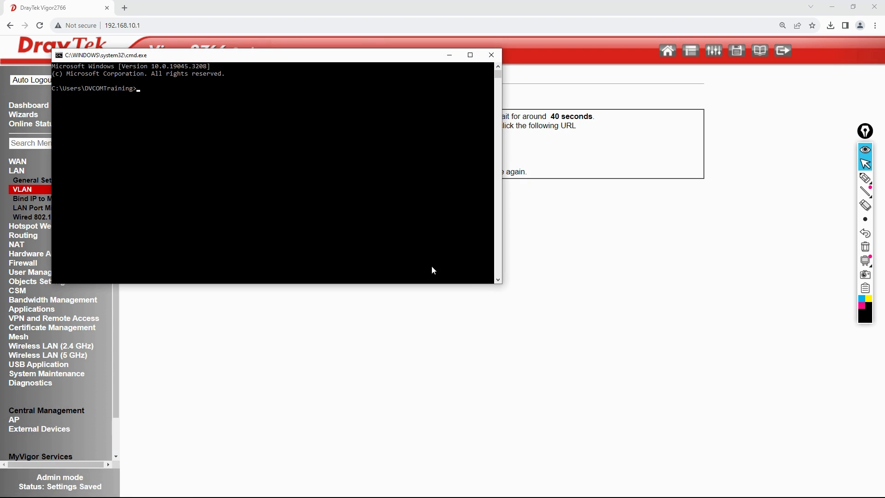
{"action": "left_click_drag", "start_coordinate": [240, 58], "coordinate": [394, 251]}
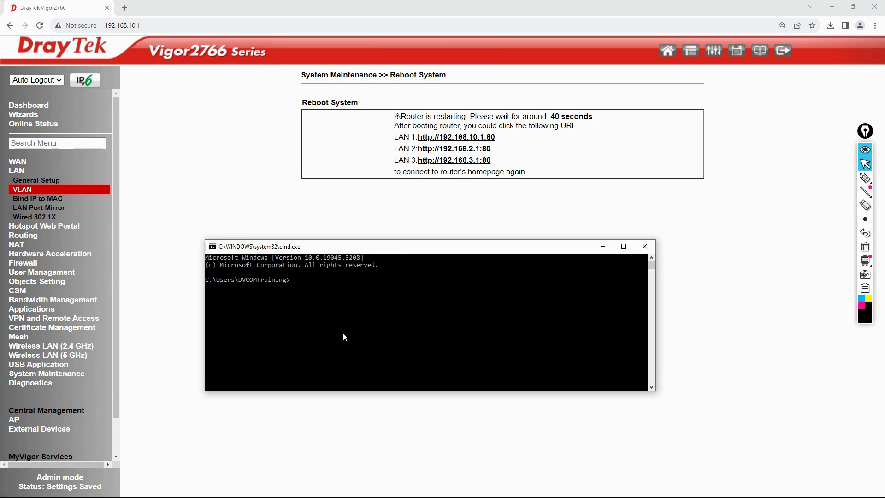
{"action": "type", "text": "ping -t 192.168.10.1"}
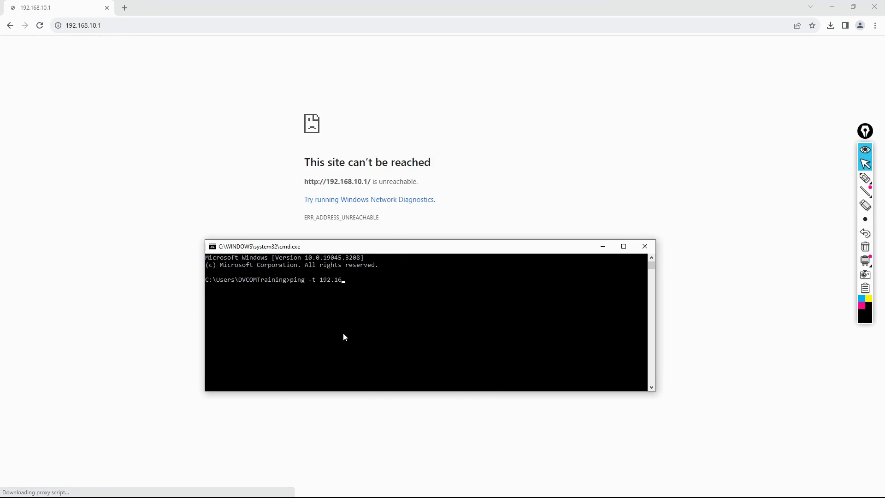
{"action": "key", "text": "Return"}
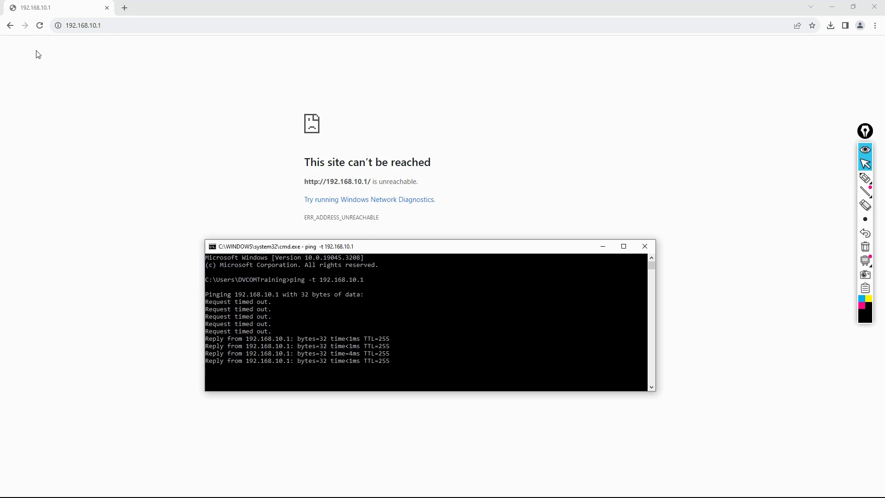
{"action": "left_click", "coordinate": [40, 27]}
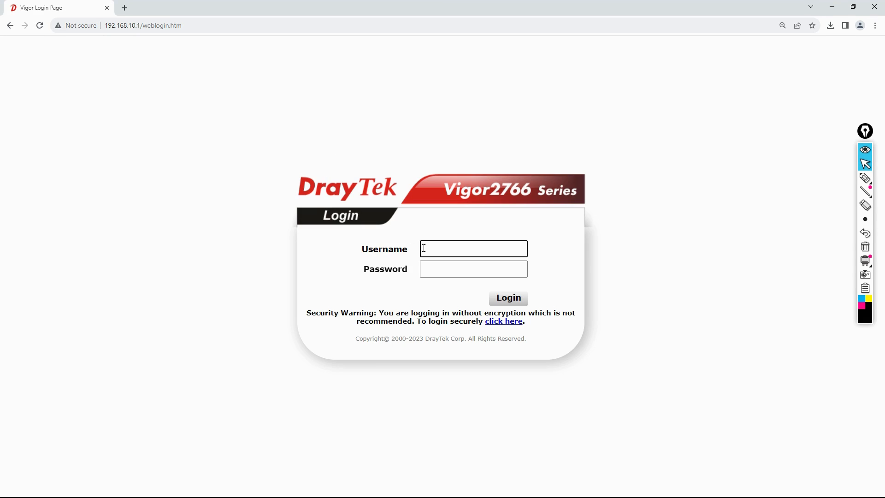
Log in with the administrator credentials, dismiss the default-password warning, and open LAN General Setup.
{"action": "type", "text": "admin"}
{"action": "key", "text": "Tab"}
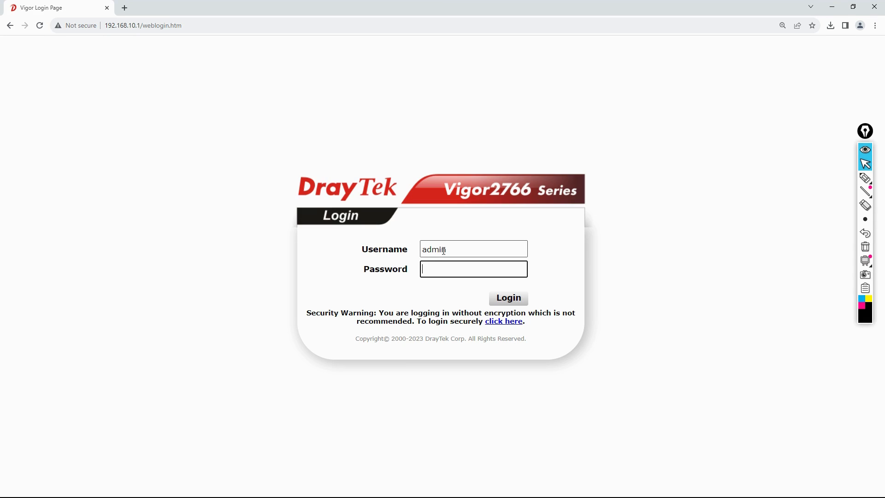
{"action": "type", "text": "admin"}
{"action": "key", "text": "Return"}
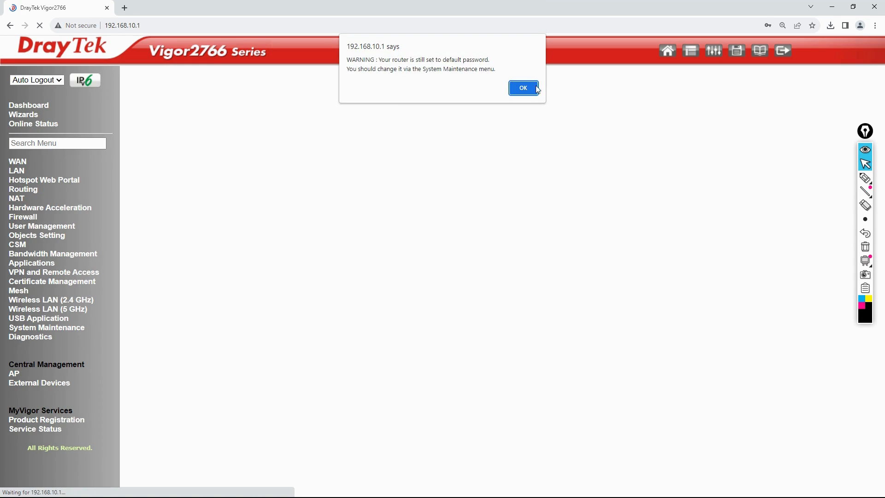
{"action": "left_click", "coordinate": [529, 89]}
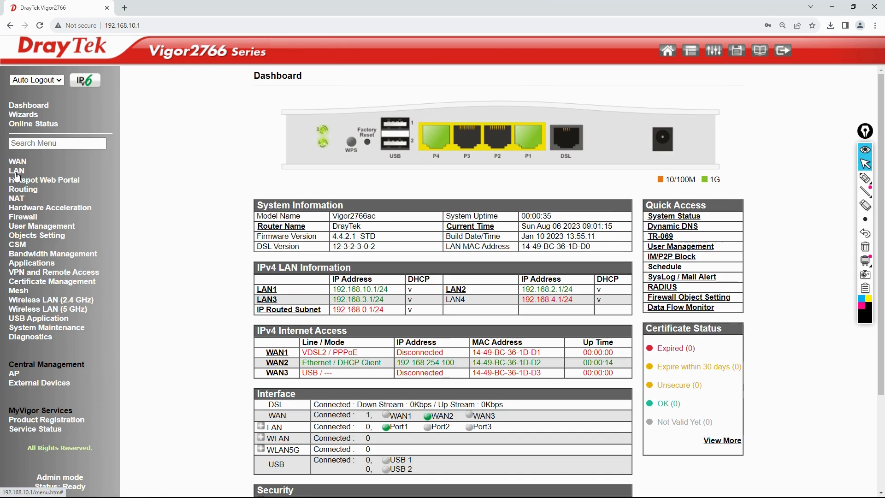
{"action": "left_click", "coordinate": [17, 171]}
{"action": "left_click", "coordinate": [24, 181]}
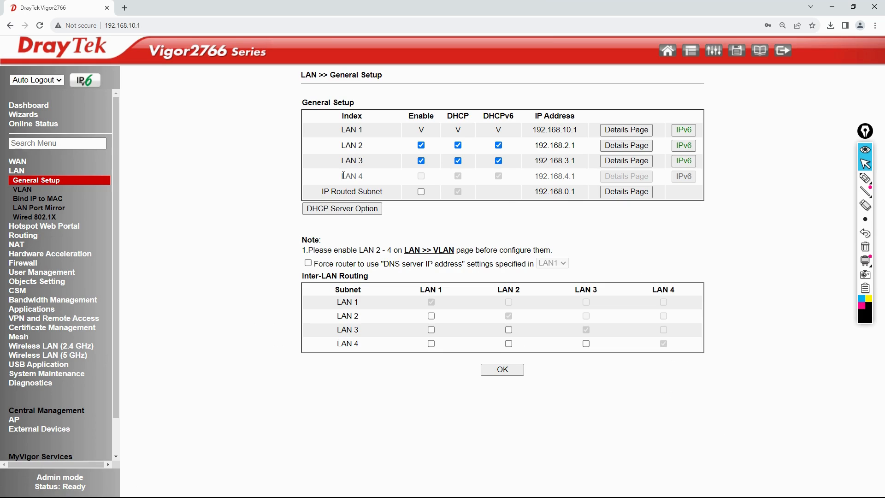
{"action": "left_click_drag", "start_coordinate": [343, 175], "coordinate": [393, 178]}
{"action": "left_click_drag", "start_coordinate": [337, 134], "coordinate": [376, 133]}
Change LAN 1 to 192.168.11.1 with DHCP start 192.168.11.21 and gateway 192.168.11.1, and confirm saving.
{"action": "left_click", "coordinate": [613, 131]}
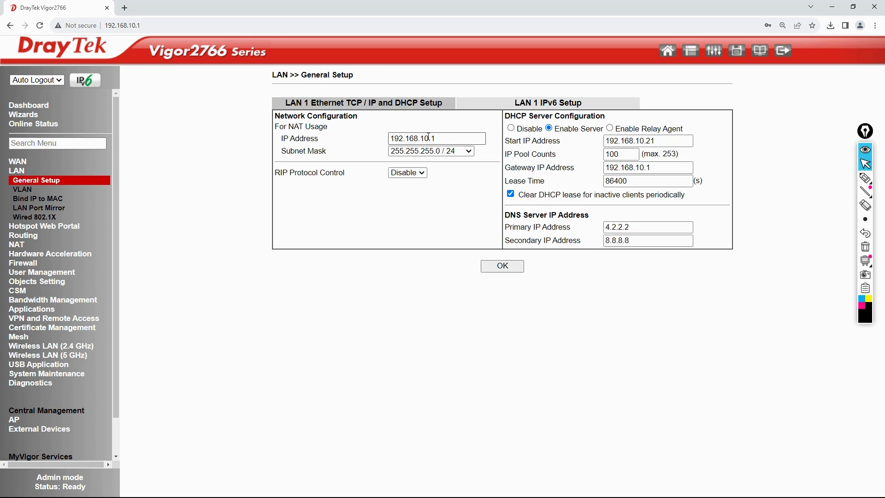
{"action": "left_click", "coordinate": [428, 138]}
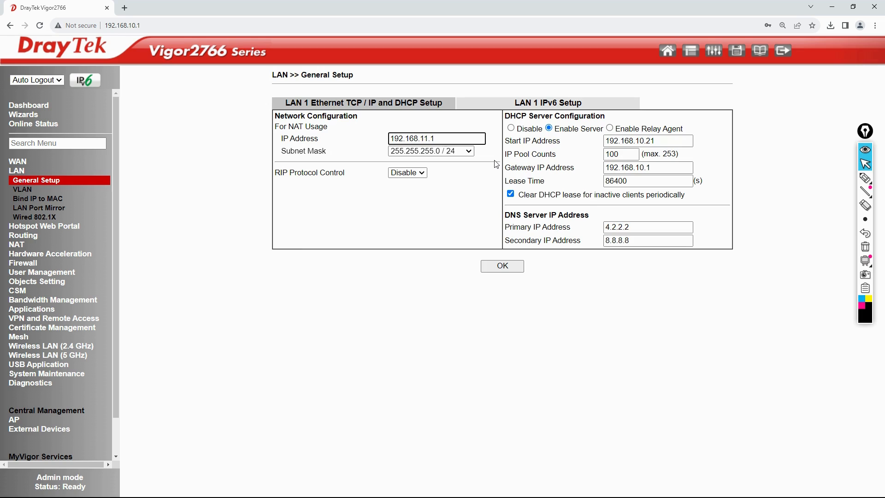
{"action": "left_click", "coordinate": [645, 141]}
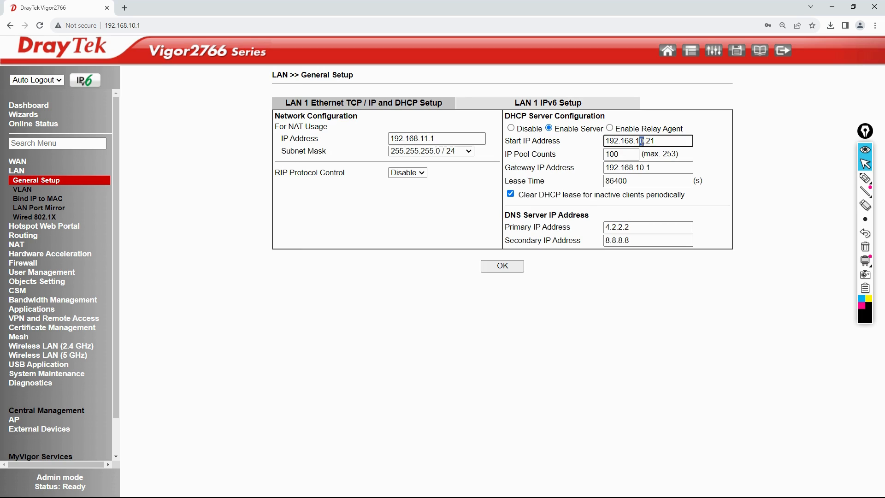
{"action": "key", "text": "BackSpace"}
{"action": "type", "text": "1"}
{"action": "left_click", "coordinate": [644, 168]}
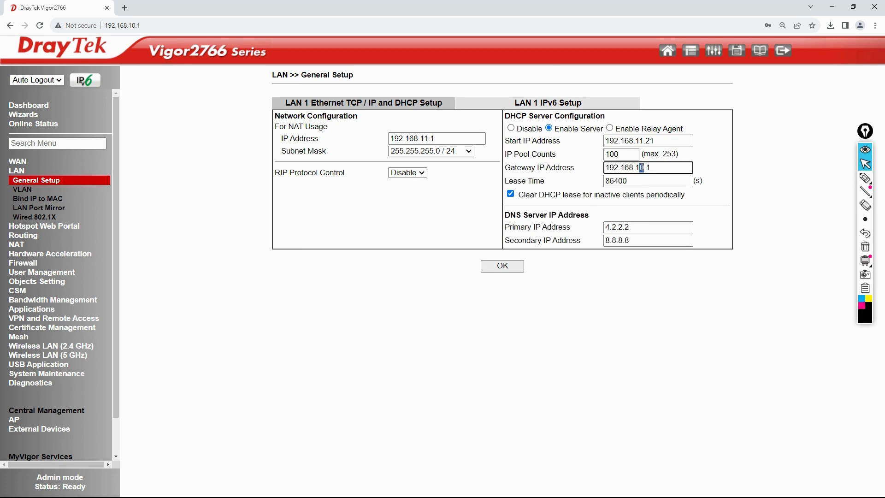
{"action": "key", "text": "BackSpace"}
{"action": "type", "text": "1"}
{"action": "left_click", "coordinate": [523, 266]}
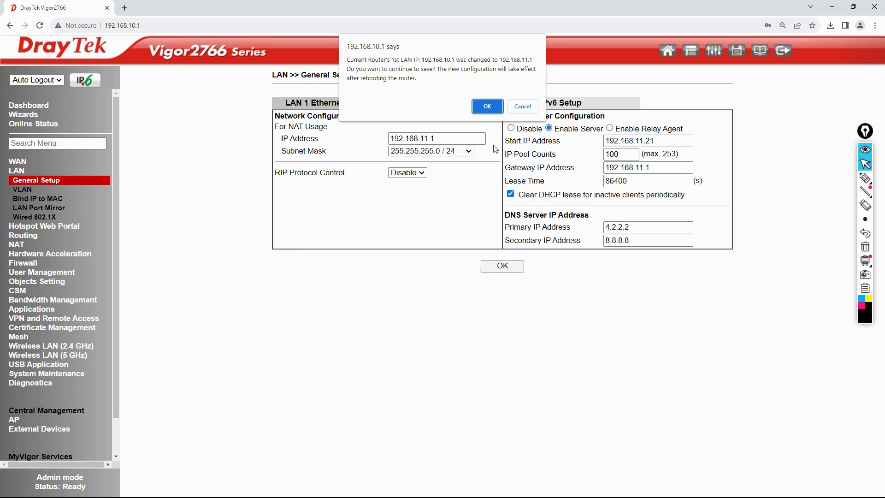
{"action": "left_click", "coordinate": [492, 110]}
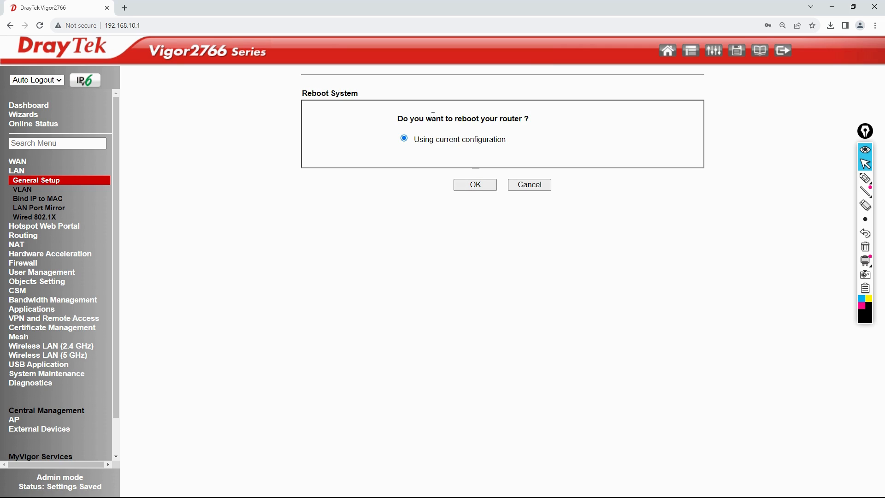
Confirm the reboot using the current configuration and switch back to the ping console.
{"action": "left_click", "coordinate": [481, 186]}
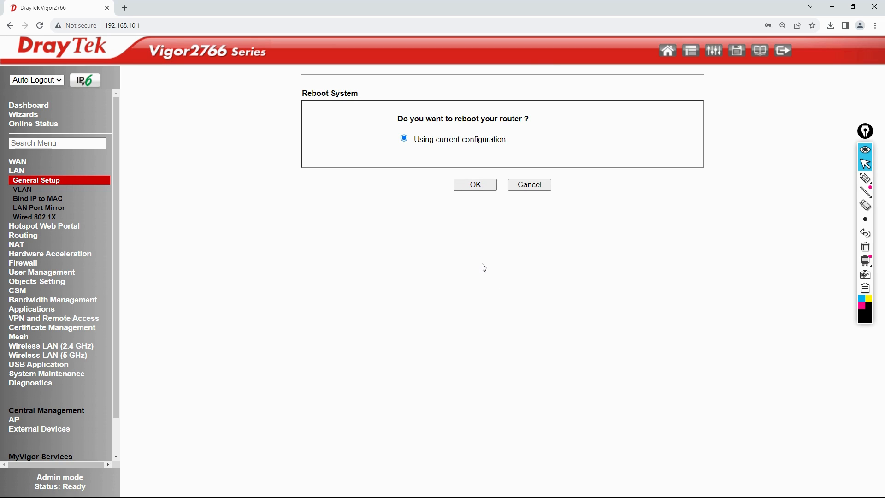
{"action": "key", "text": "alt+Tab"}
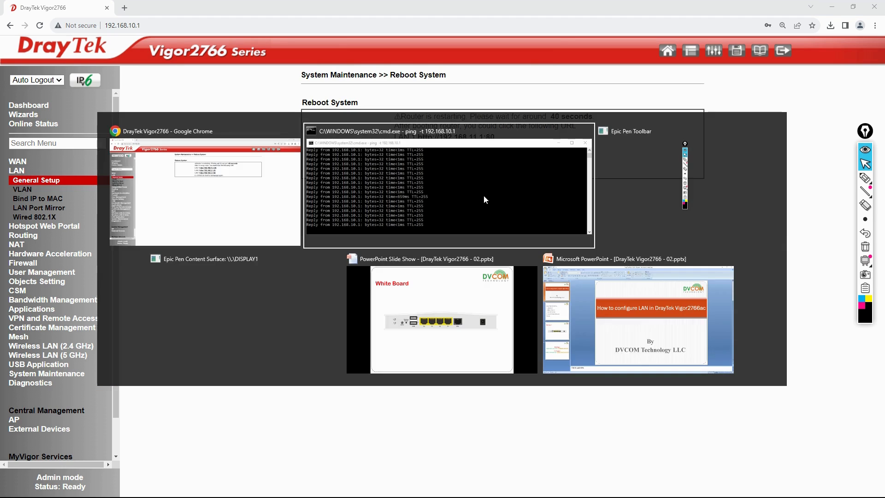
Stop the old ping and run ping -t 192.168.11.1 continuously until replies return.
{"action": "key", "text": "ctrl+c"}
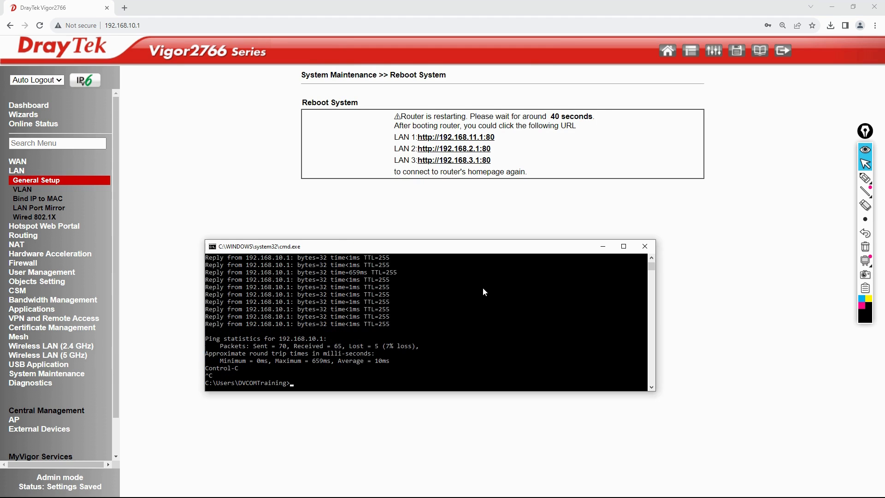
{"action": "key", "text": "Up"}
{"action": "key", "text": "Return"}
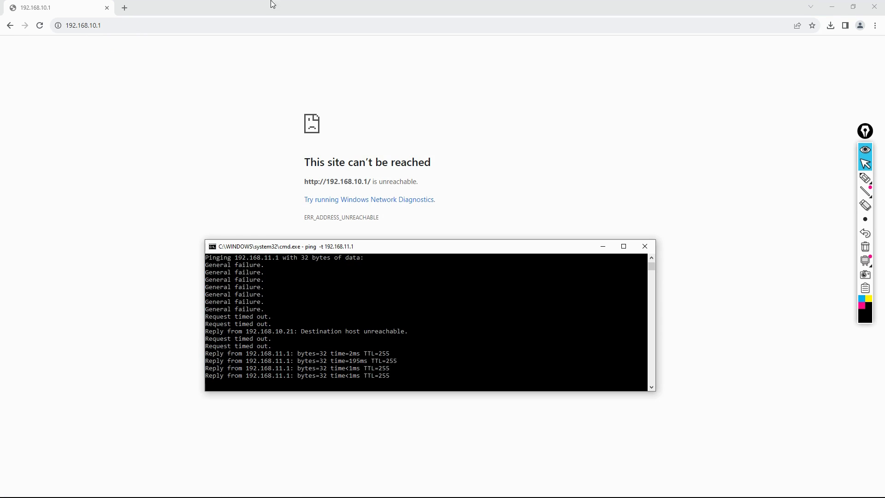
Load the router at 192.168.11.1 and log in with the administrator credentials, dismissing the warning.
{"action": "left_click_drag", "start_coordinate": [92, 25], "coordinate": [130, 25]}
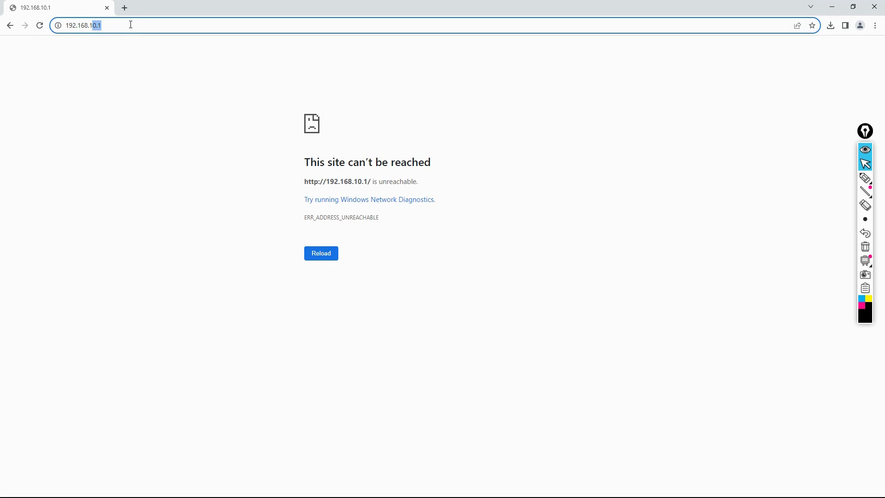
{"action": "type", "text": "1.1"}
{"action": "key", "text": "Return"}
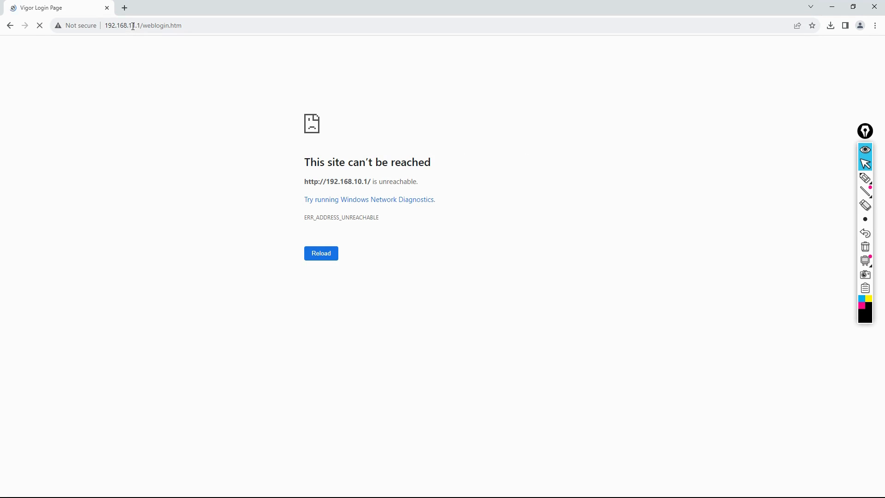
{"action": "type", "text": "ad"}
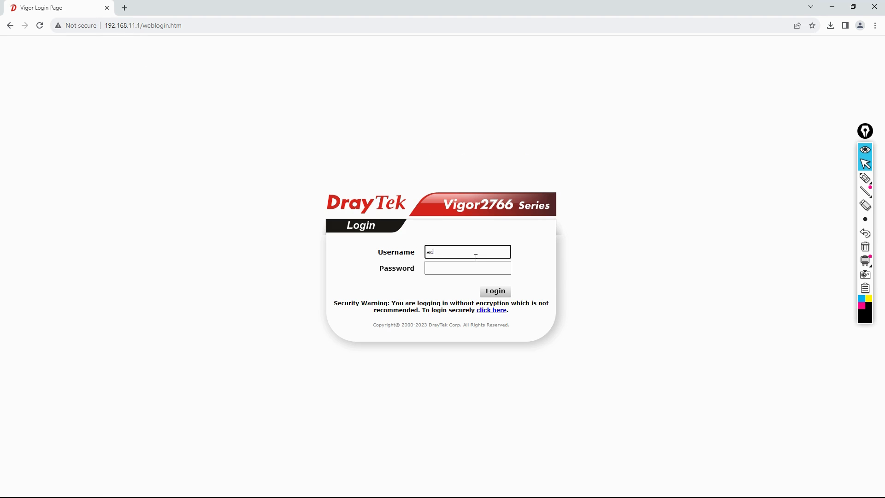
{"action": "type", "text": "min"}
{"action": "key", "text": "Tab"}
{"action": "type", "text": "admin"}
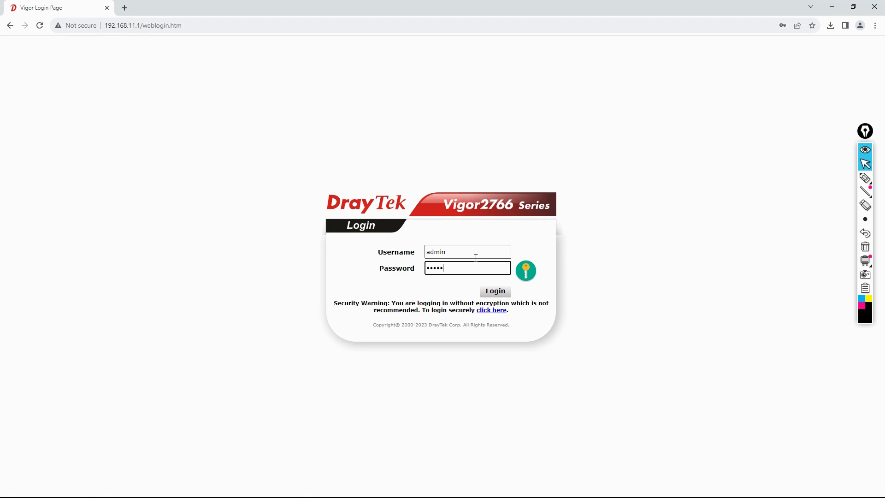
{"action": "key", "text": "Return"}
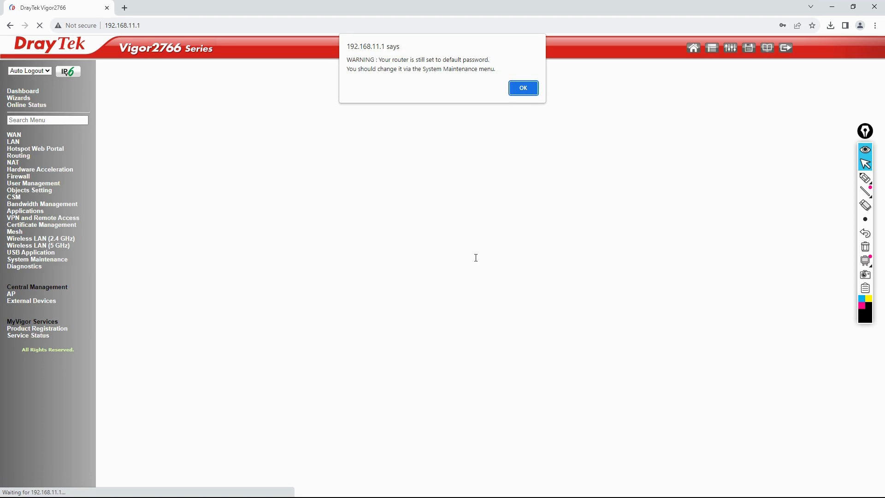
{"action": "left_click", "coordinate": [511, 91]}
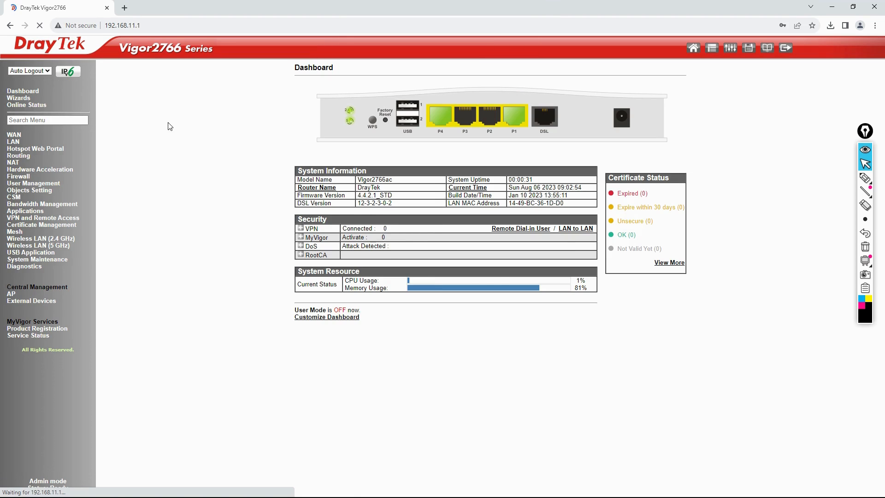
Open LAN General Setup, decline saving the password, and zoom the page to 125%.
{"action": "left_click", "coordinate": [20, 141]}
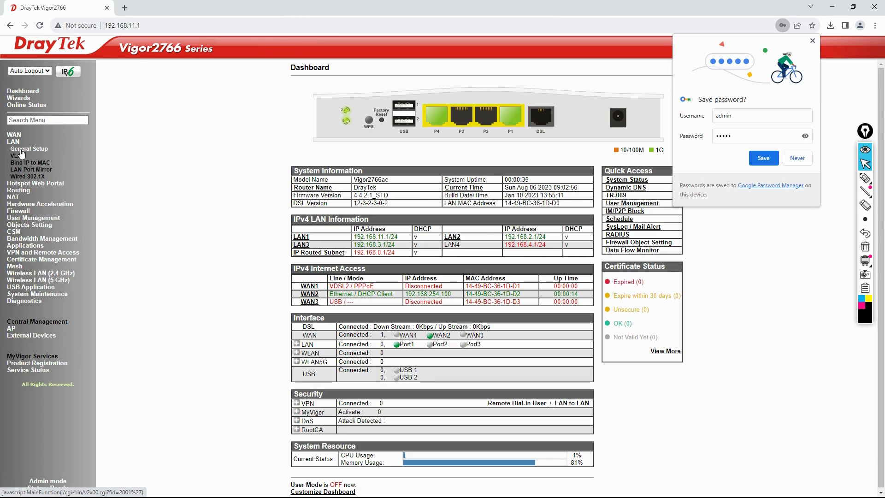
{"action": "left_click", "coordinate": [22, 152]}
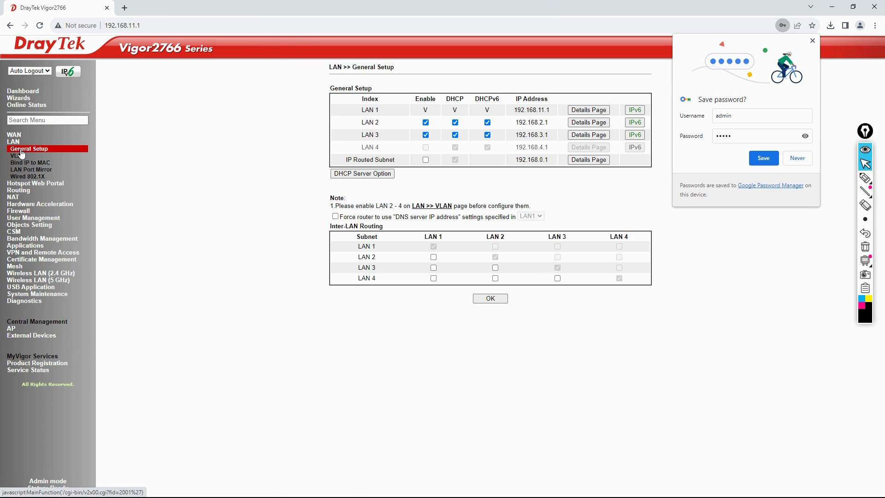
{"action": "left_click", "coordinate": [796, 159]}
{"action": "key", "text": "ctrl+plus"}
{"action": "key", "text": "ctrl+plus"}
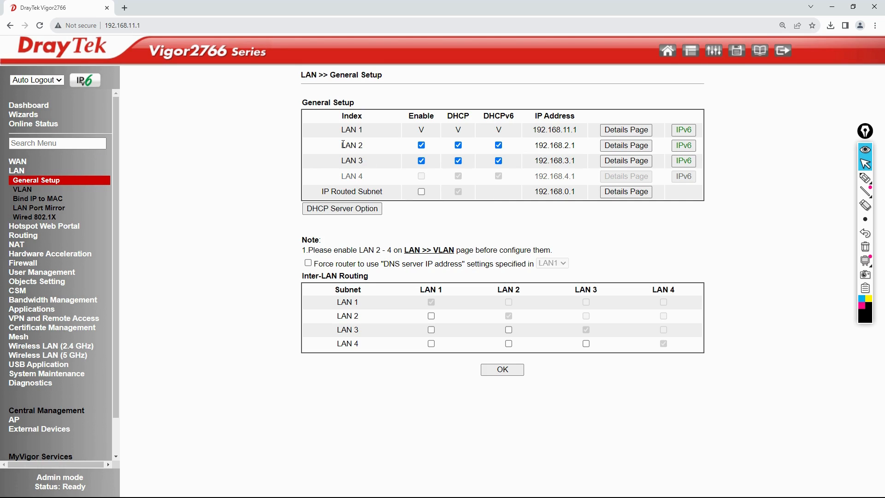
Set LAN 2's IP to 192.168.12.1 and its DHCP start address to 192.168.12.31.
{"action": "left_click_drag", "start_coordinate": [343, 144], "coordinate": [363, 145]}
{"action": "left_click", "coordinate": [618, 145]}
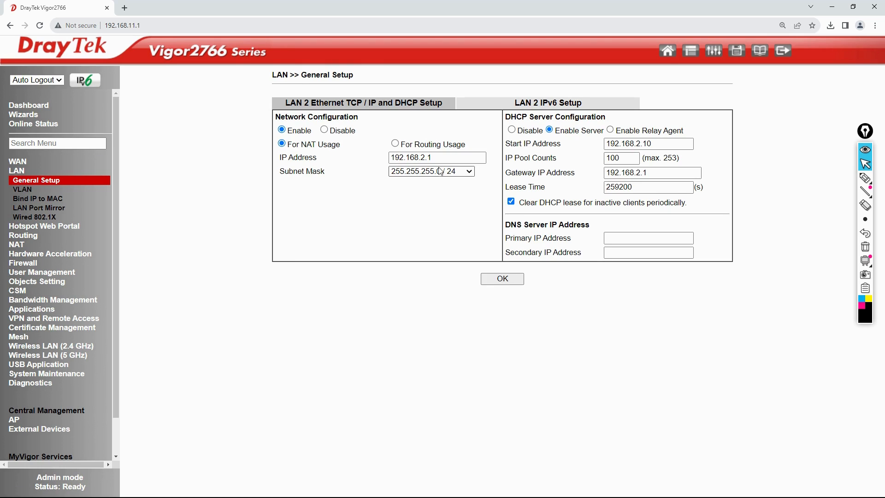
{"action": "left_click", "coordinate": [421, 157]}
{"action": "type", "text": "1"}
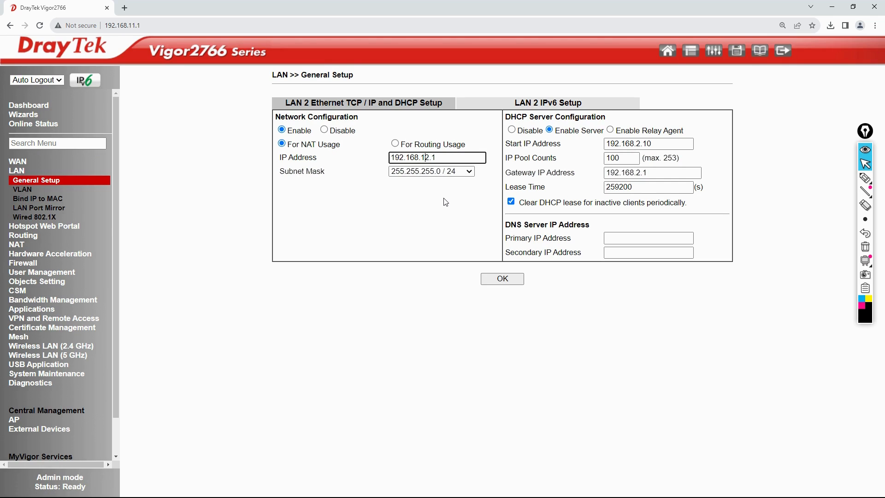
{"action": "left_click", "coordinate": [636, 143]}
{"action": "type", "text": "1"}
{"action": "left_click_drag", "start_coordinate": [647, 143], "coordinate": [677, 141]}
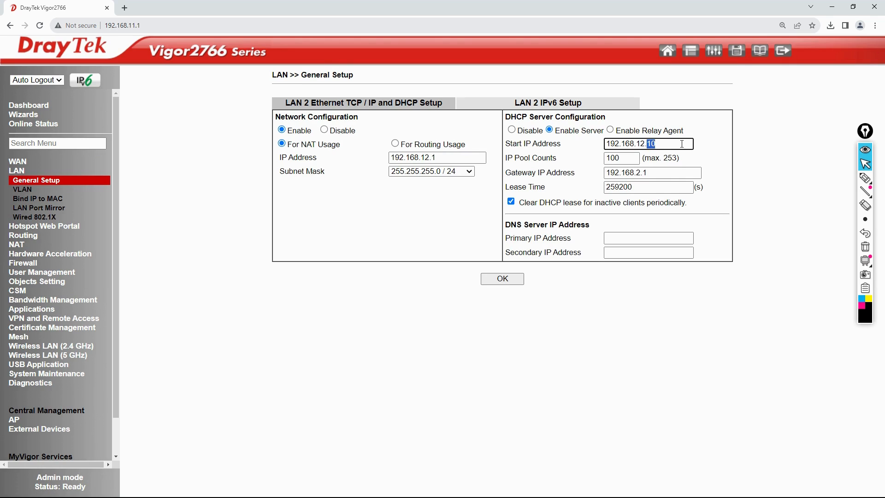
{"action": "type", "text": "2"}
{"action": "key", "text": "BackSpace"}
{"action": "type", "text": "3"}
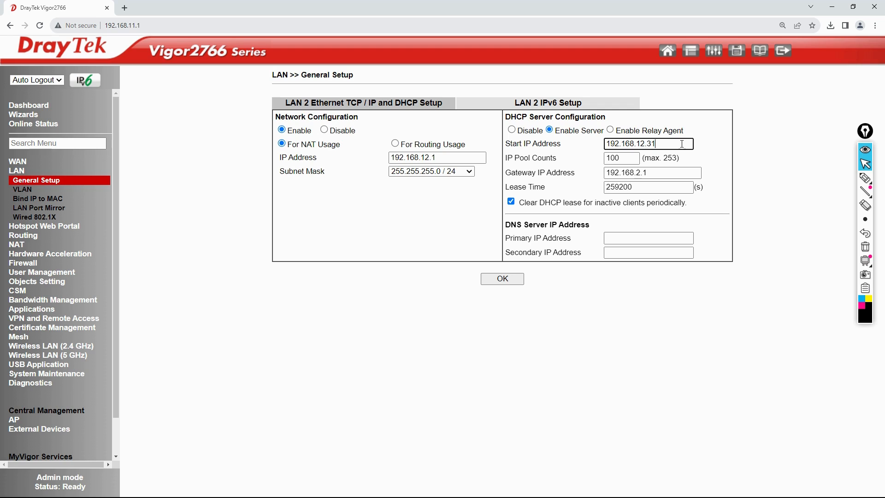
{"action": "left_click", "coordinate": [638, 171]}
Enter DNS servers 4.2.2.2 and 8.8.4.4 for LAN 2 and save.
{"action": "left_click", "coordinate": [626, 237]}
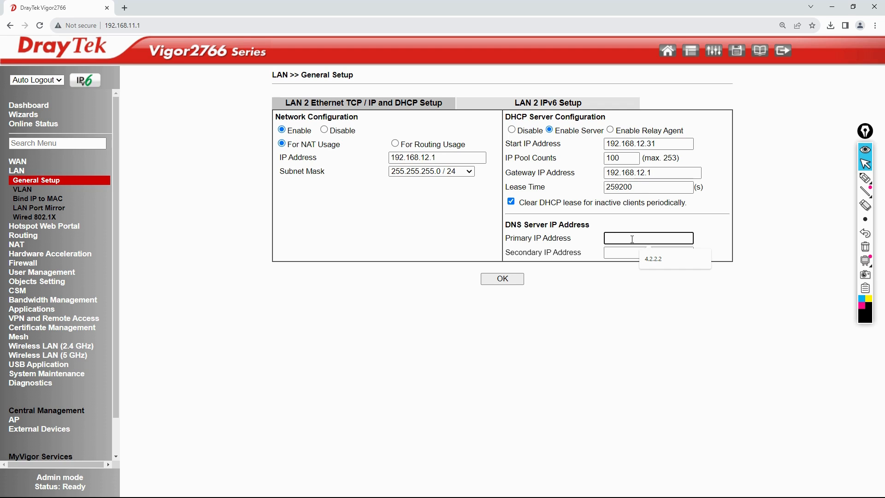
{"action": "type", "text": "4.2.2.2"}
{"action": "key", "text": "Tab"}
{"action": "type", "text": "8.8.4."}
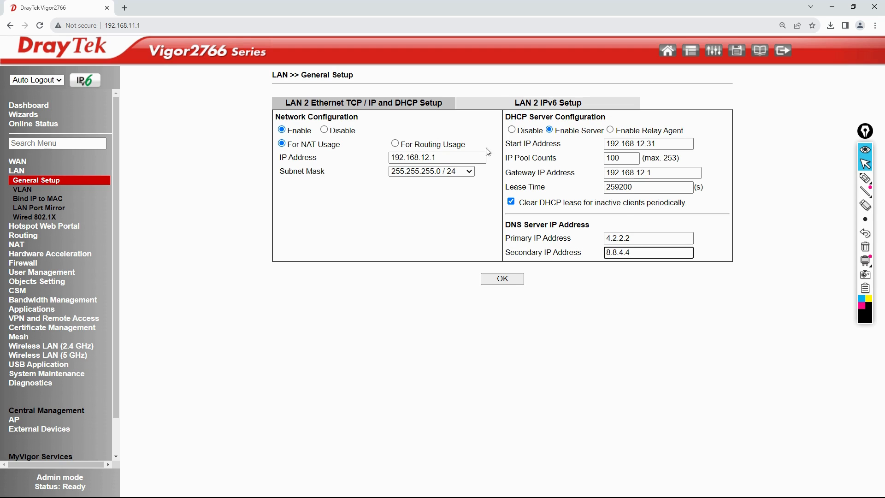
{"action": "left_click", "coordinate": [507, 282]}
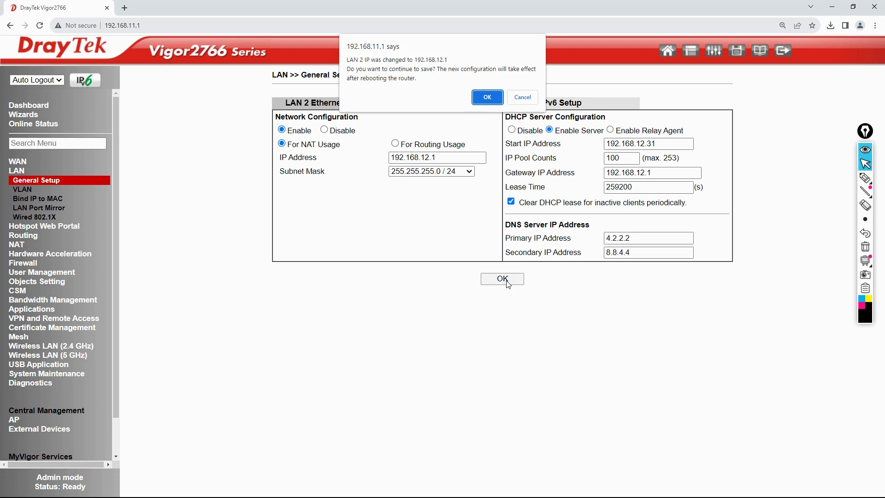
Confirm the LAN 2 change, postpone the reboot, and return to the LAN General Setup list via VLAN.
{"action": "left_click", "coordinate": [488, 96]}
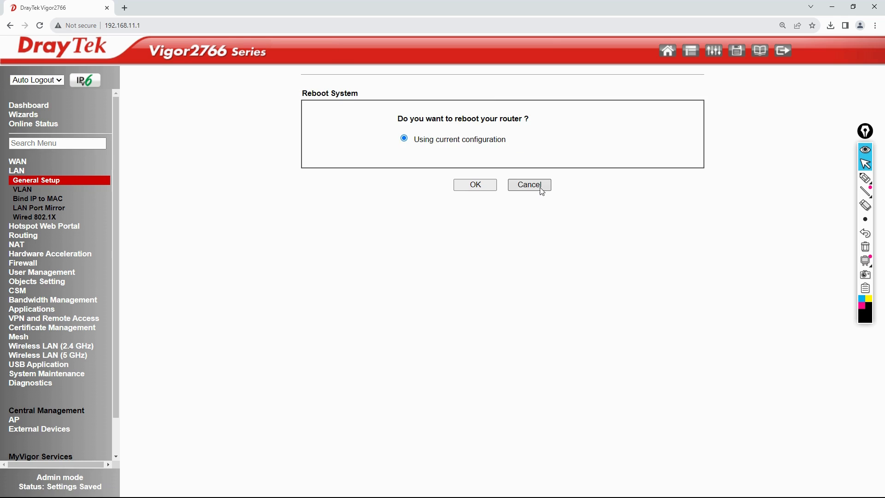
{"action": "left_click", "coordinate": [529, 184]}
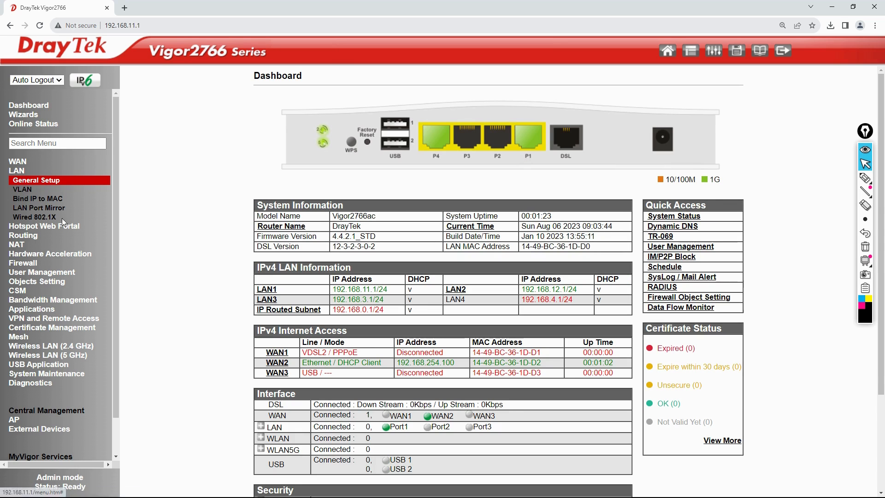
{"action": "left_click", "coordinate": [31, 191]}
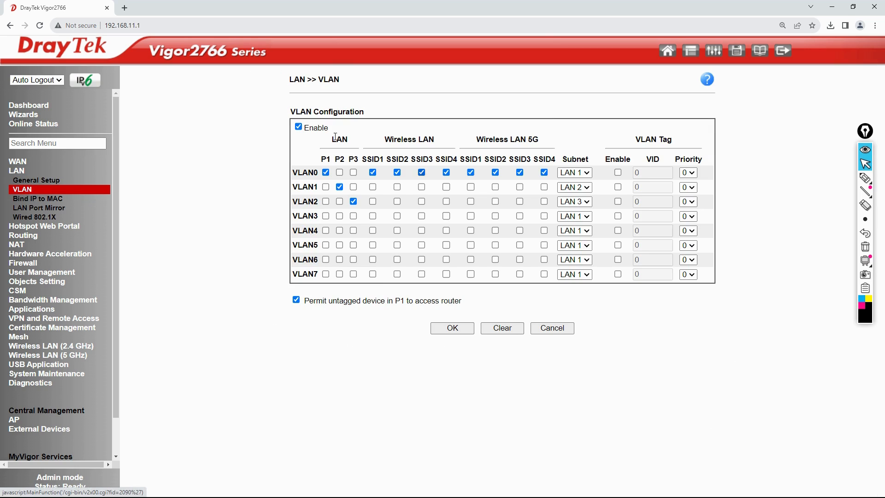
{"action": "left_click", "coordinate": [55, 181]}
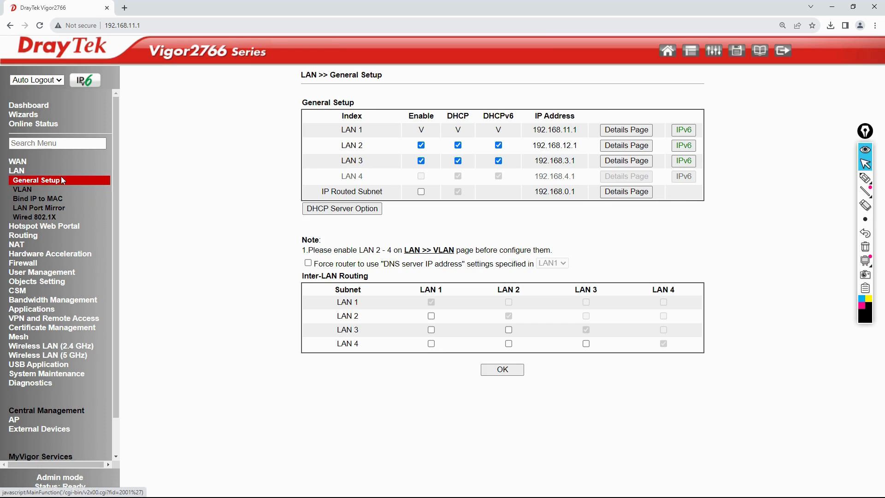
Change LAN 3's address to 192.168.13.1 with a 50-address DHCP pool starting at 192.168.13.100.
{"action": "left_click", "coordinate": [640, 165]}
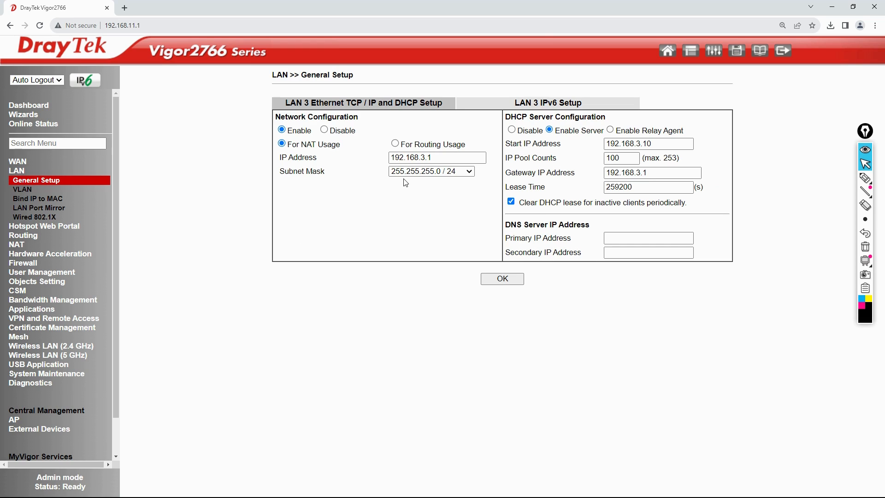
{"action": "left_click", "coordinate": [423, 157]}
{"action": "type", "text": "1"}
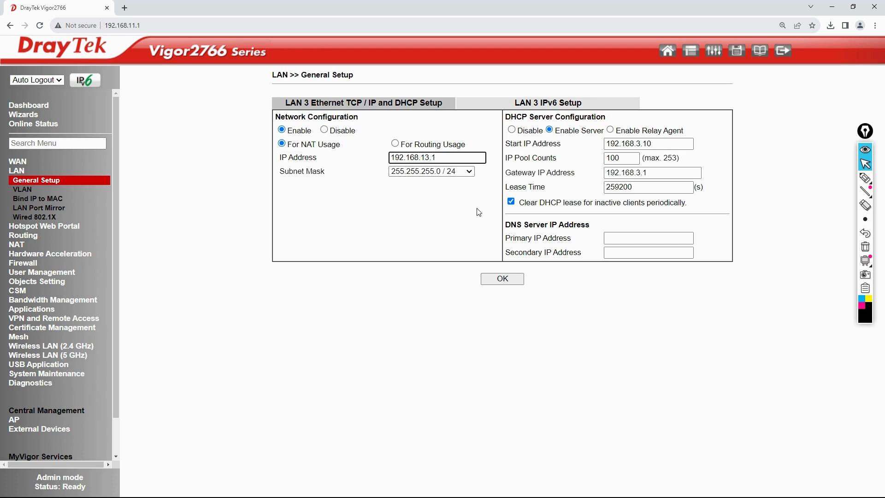
{"action": "left_click", "coordinate": [638, 143]}
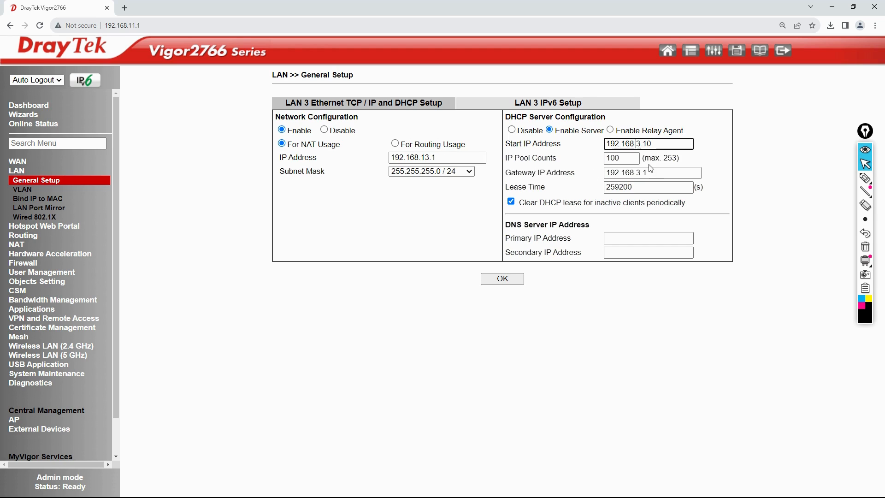
{"action": "type", "text": "1"}
{"action": "key", "text": "Tab"}
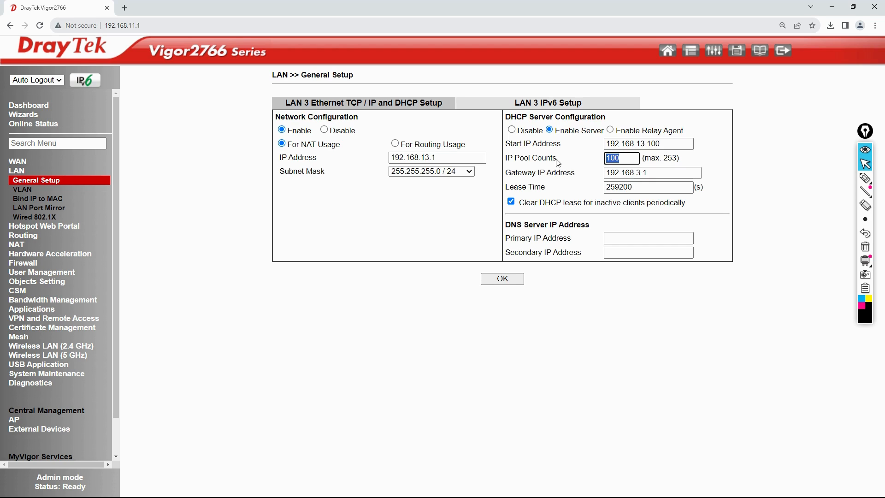
{"action": "type", "text": "50"}
Set LAN 3's DHCP gateway and DNS servers 4.2.2.2 and 8.8.8.8, then save and confirm.
{"action": "left_click", "coordinate": [637, 171]}
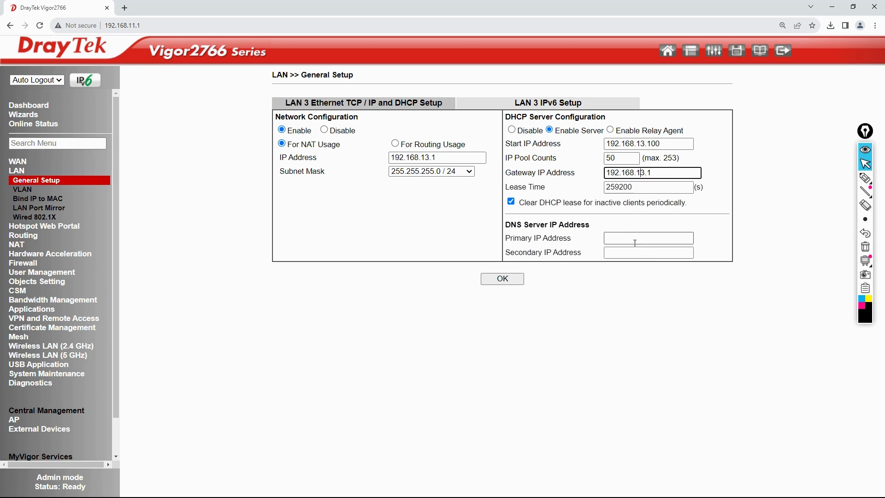
{"action": "left_click", "coordinate": [634, 239]}
{"action": "left_click", "coordinate": [662, 261]}
{"action": "left_click", "coordinate": [654, 253]}
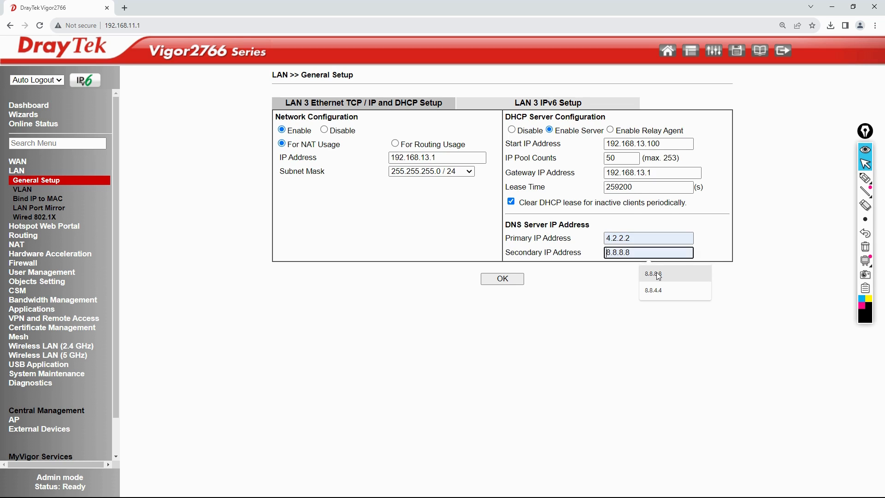
{"action": "left_click", "coordinate": [659, 276]}
{"action": "left_click", "coordinate": [502, 279]}
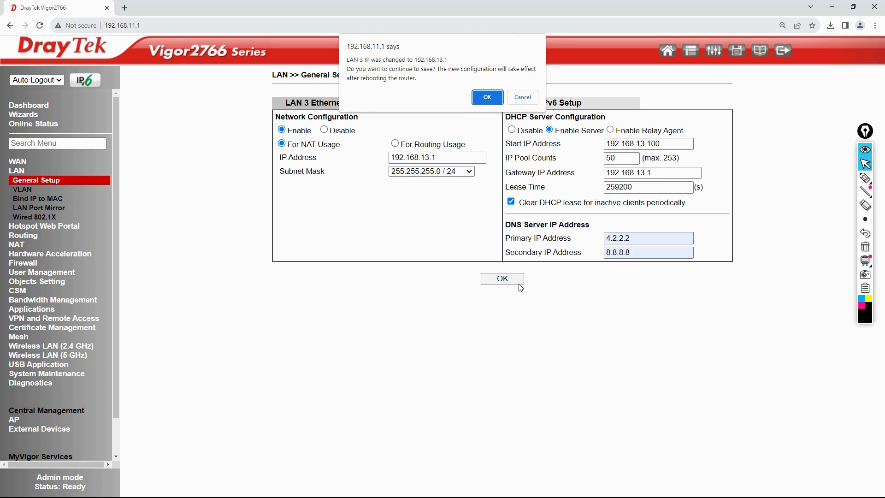
{"action": "left_click", "coordinate": [487, 98]}
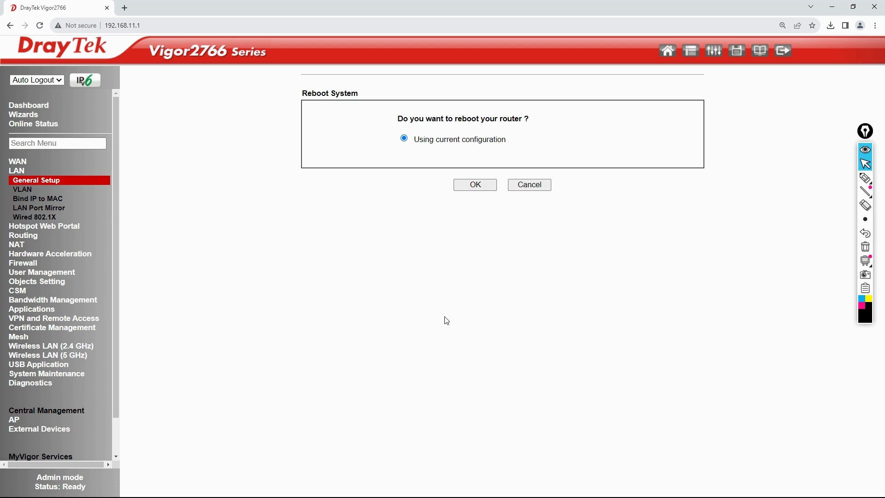
Log back in as admin after the restart and open LAN General Setup listing 192.168.11.1, 12.1 and 13.1.
{"action": "key", "text": "alt+Tab"}
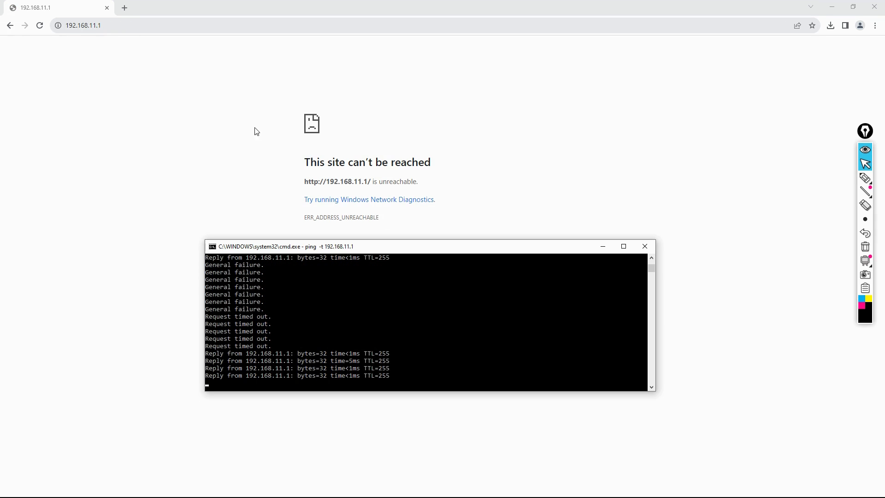
{"action": "left_click", "coordinate": [40, 25]}
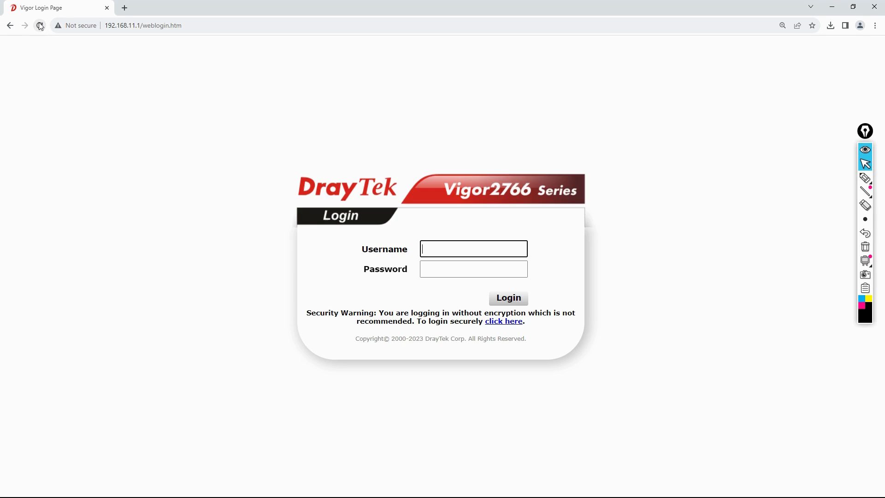
{"action": "type", "text": "admin"}
{"action": "key", "text": "Tab"}
{"action": "type", "text": "admin"}
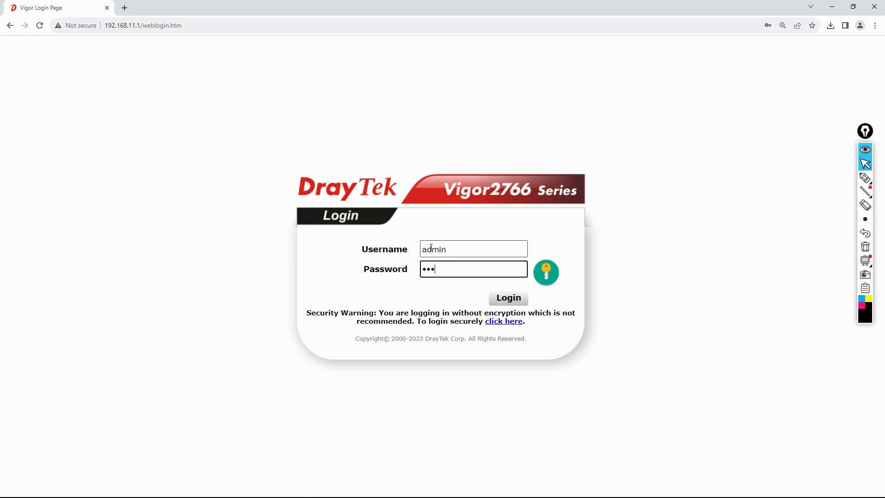
{"action": "key", "text": "Return"}
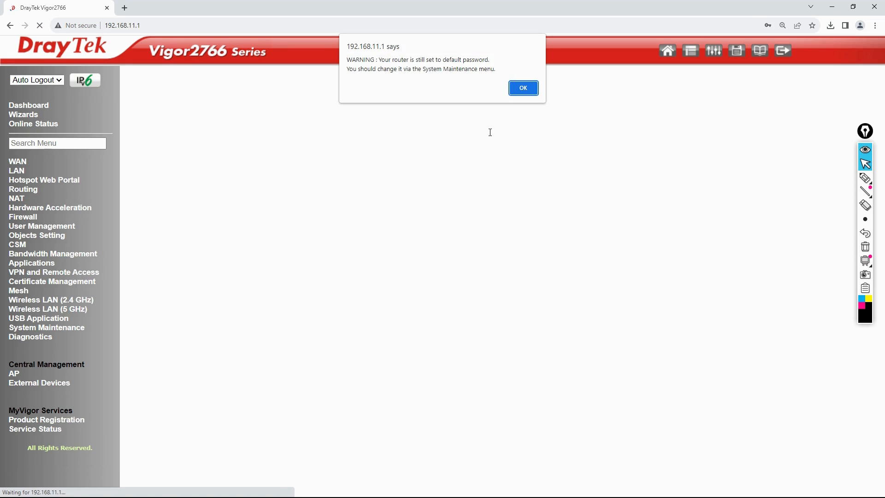
{"action": "left_click", "coordinate": [521, 87]}
{"action": "left_click", "coordinate": [14, 171]}
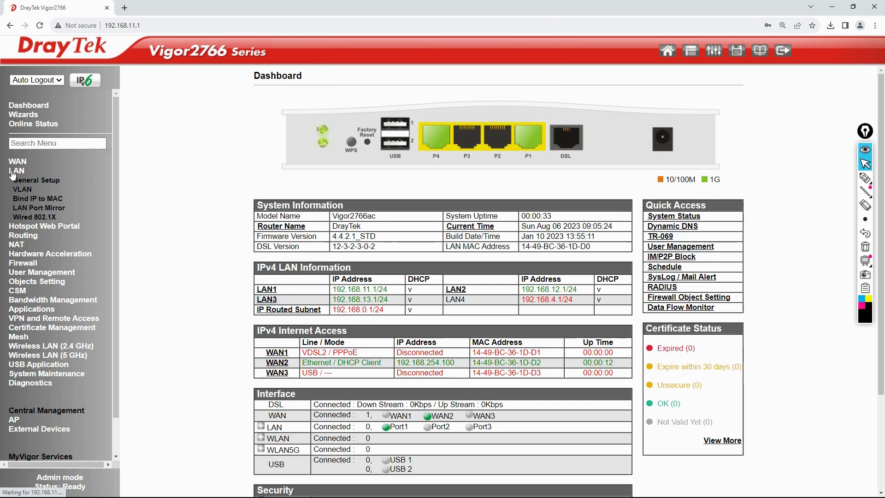
{"action": "left_click", "coordinate": [21, 180]}
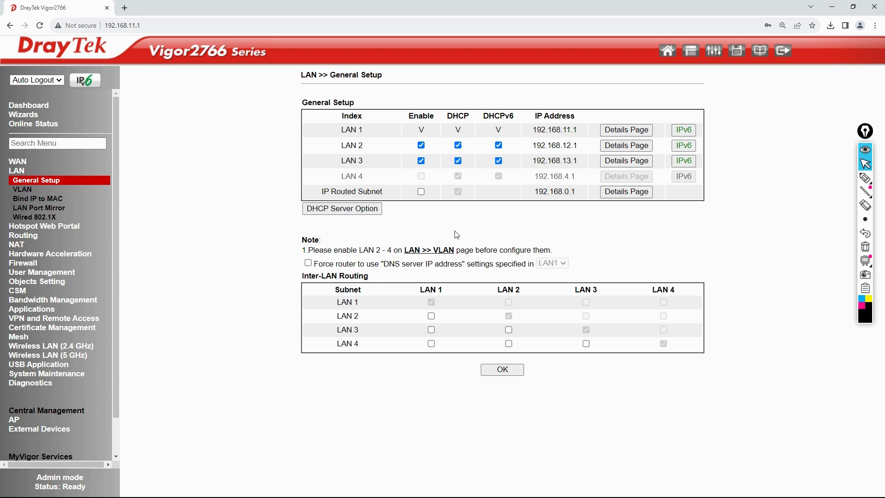
Stop the ping, run ipconfig, and highlight the PC's IPv4 address 192.168.11.21.
{"action": "key", "text": "alt+Tab"}
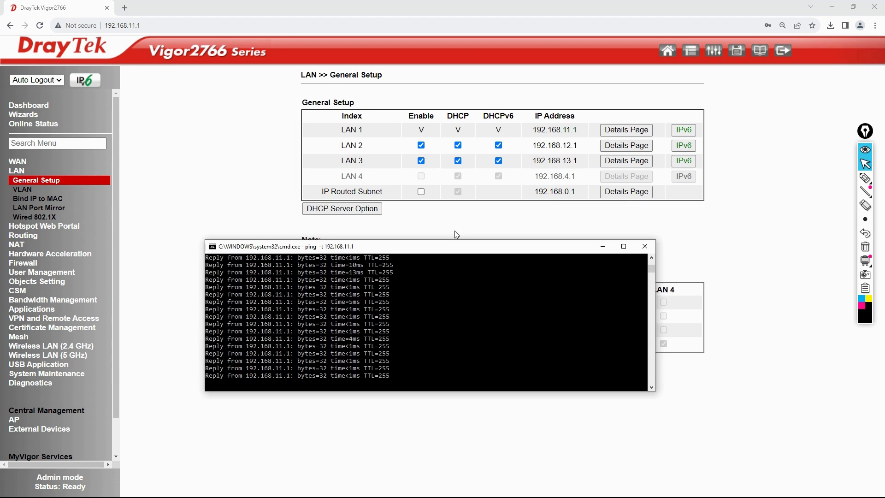
{"action": "key", "text": "ctrl+c"}
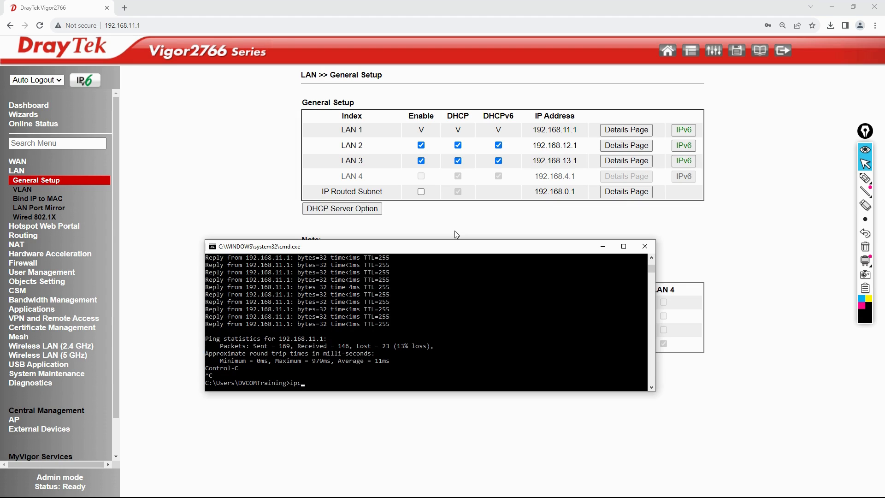
{"action": "key", "text": "Return"}
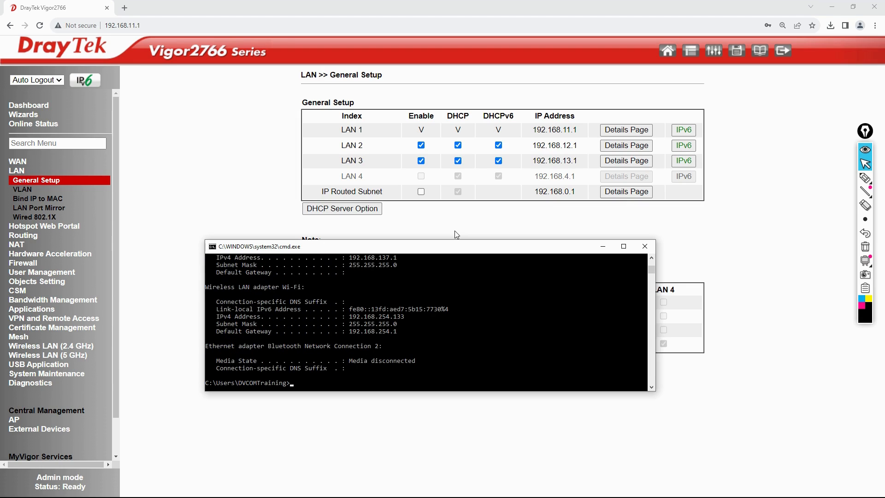
{"action": "scroll", "coordinate": [425, 305], "scroll_direction": "up", "scroll_amount": 10}
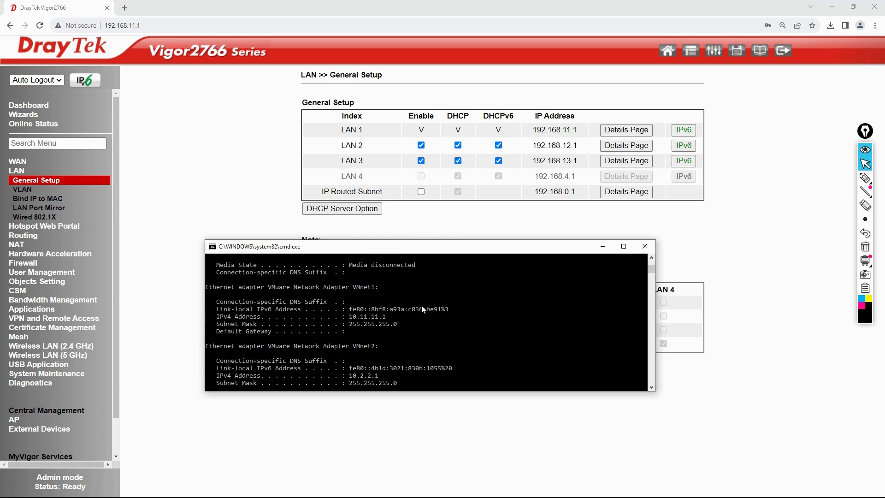
{"action": "scroll", "coordinate": [424, 306], "scroll_direction": "up", "scroll_amount": 2}
{"action": "scroll", "coordinate": [422, 301], "scroll_direction": "up", "scroll_amount": 1}
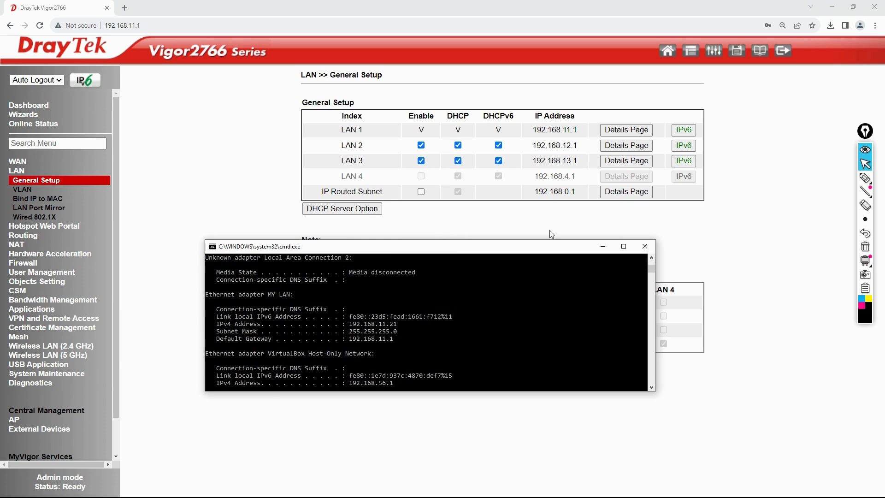
{"action": "scroll", "coordinate": [434, 297], "scroll_direction": "down", "scroll_amount": 1}
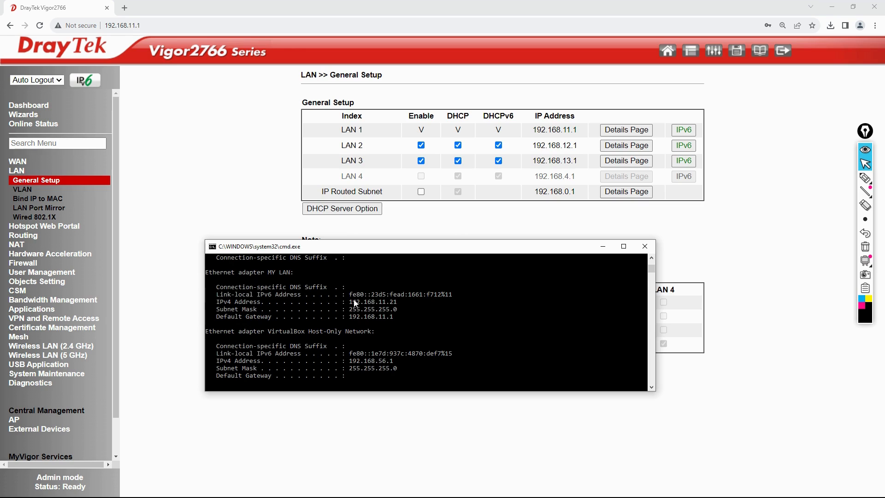
{"action": "left_click_drag", "start_coordinate": [347, 302], "coordinate": [401, 311]}
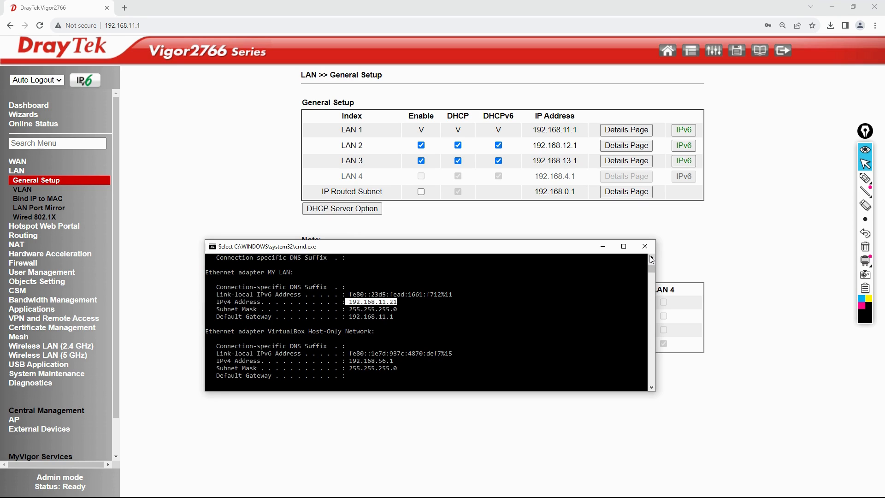
{"action": "left_click", "coordinate": [865, 178]}
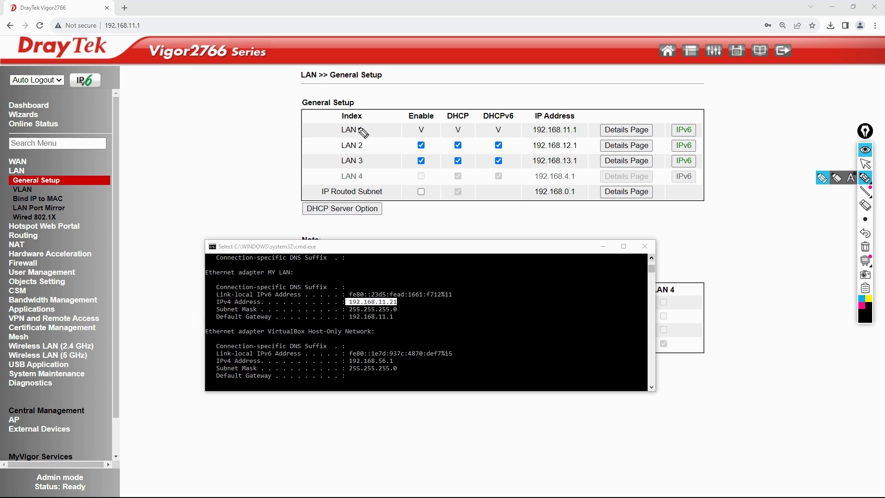
{"action": "mouse_move", "coordinate": [370, 128]}
{"action": "left_mouse_down"}
{"action": "mouse_move", "coordinate": [256, 133]}
{"action": "mouse_move", "coordinate": [263, 136]}
{"action": "left_mouse_up"}
{"action": "mouse_move", "coordinate": [361, 141]}
{"action": "left_mouse_down"}
{"action": "mouse_move", "coordinate": [369, 149]}
{"action": "mouse_move", "coordinate": [254, 158]}
{"action": "mouse_move", "coordinate": [269, 155]}
{"action": "left_mouse_up"}
{"action": "left_click_drag", "start_coordinate": [364, 156], "coordinate": [261, 185]}
{"action": "mouse_move", "coordinate": [261, 114]}
{"action": "left_mouse_down"}
{"action": "mouse_move", "coordinate": [245, 125]}
{"action": "mouse_move", "coordinate": [280, 146]}
{"action": "mouse_move", "coordinate": [253, 118]}
{"action": "left_mouse_up"}
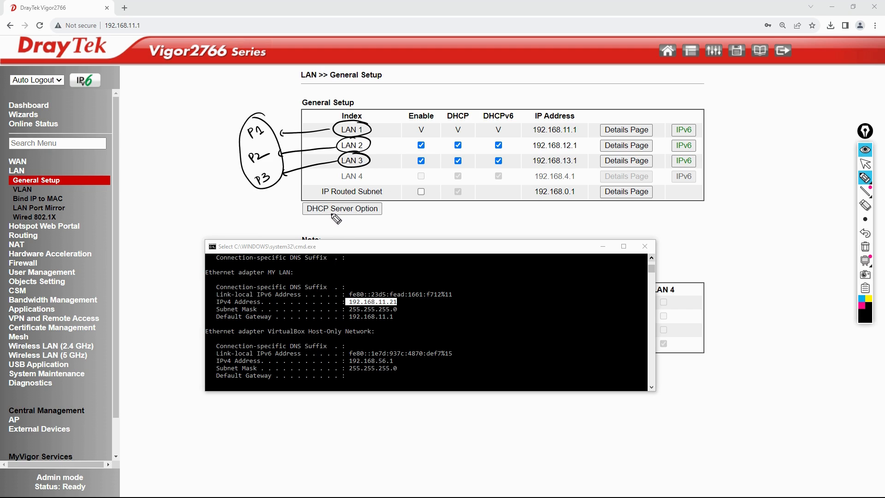
{"action": "left_click", "coordinate": [865, 249]}
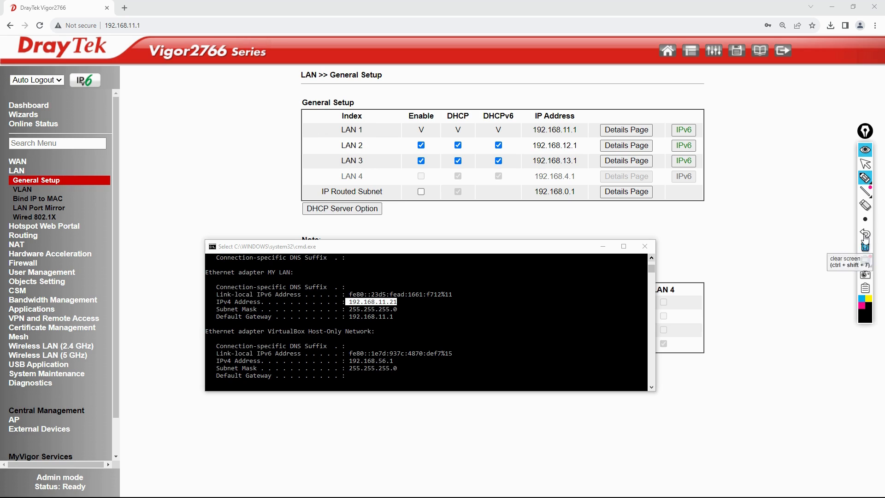
Stop drawing on screen and run ping 4.2.2.2 in the command prompt.
{"action": "left_click", "coordinate": [865, 164]}
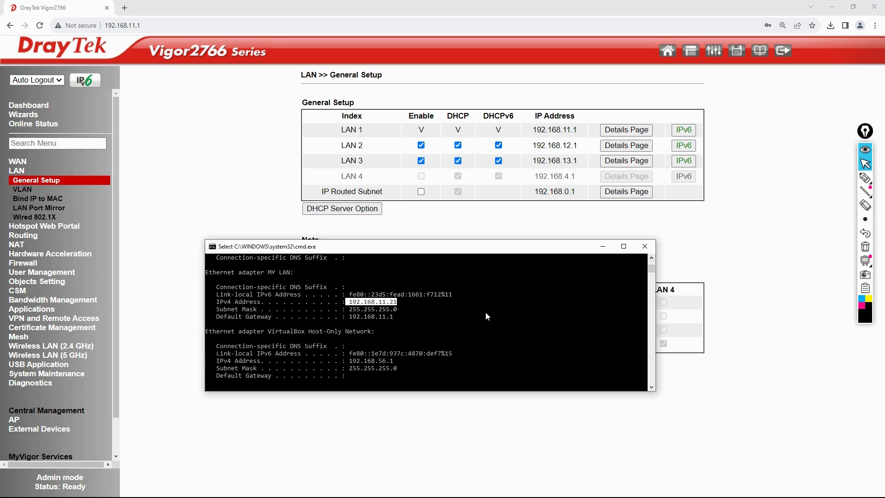
{"action": "key", "text": "Return"}
{"action": "key", "text": "Return"}
{"action": "key", "text": "Return"}
{"action": "key", "text": "Return"}
{"action": "type", "text": "p"}
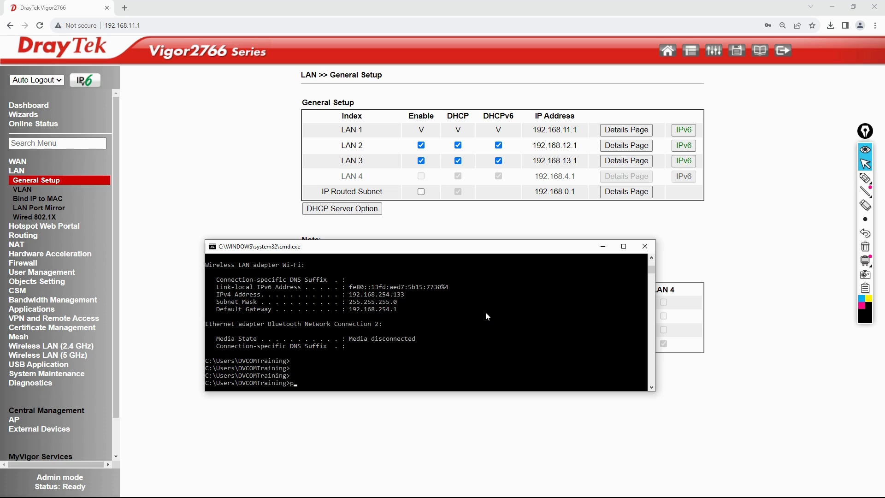
{"action": "type", "text": "ing 4.2.2.2"}
{"action": "key", "text": "Return"}
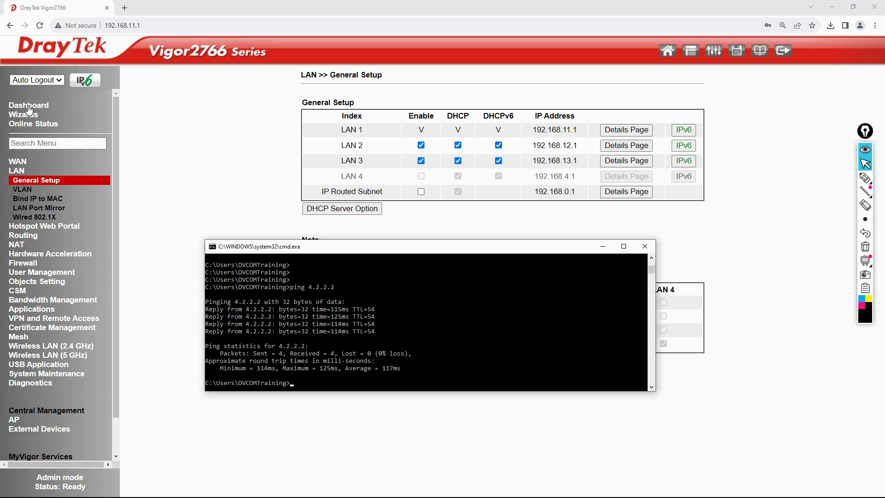
{"action": "left_click", "coordinate": [124, 8]}
{"action": "type", "text": "ww"}
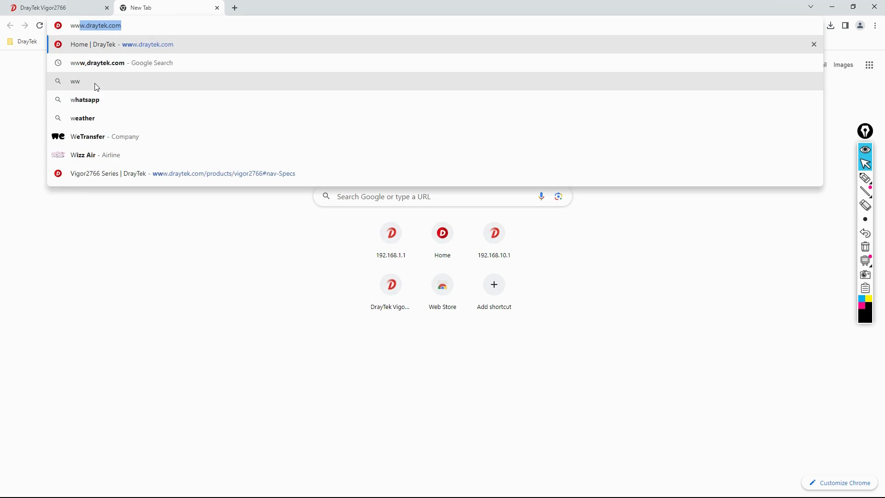
{"action": "type", "text": "w.drayte"}
{"action": "key", "text": "Return"}
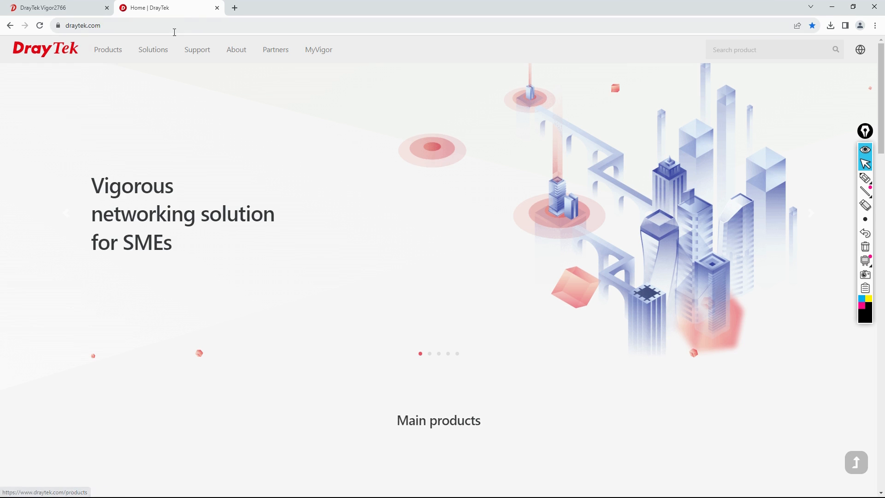
{"action": "mouse_move", "coordinate": [103, 55]}
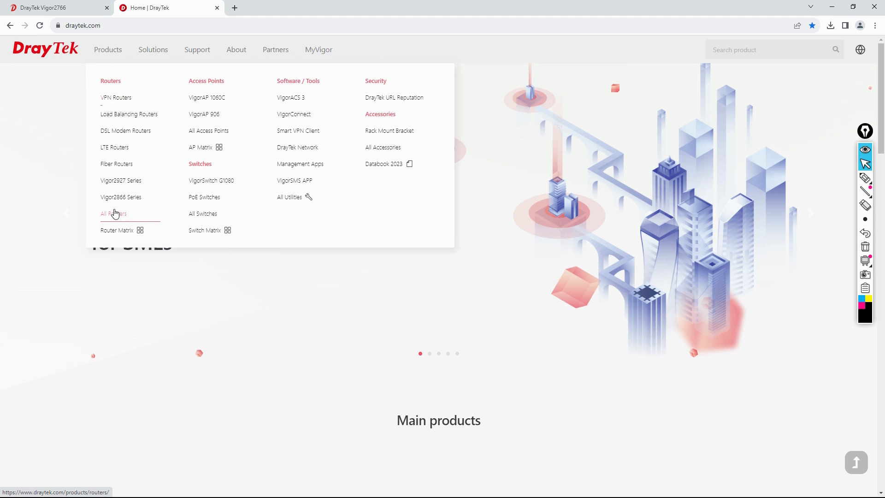
{"action": "left_click", "coordinate": [115, 213]}
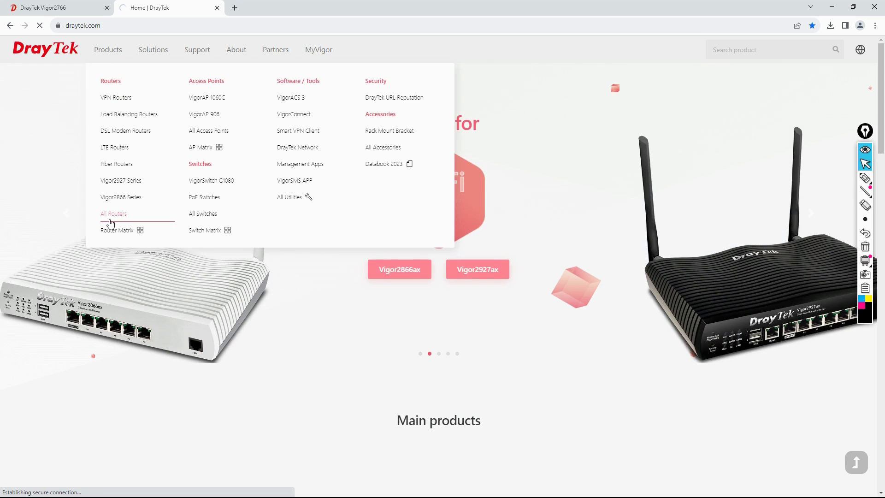
{"action": "scroll", "coordinate": [392, 397], "scroll_direction": "down", "scroll_amount": 4}
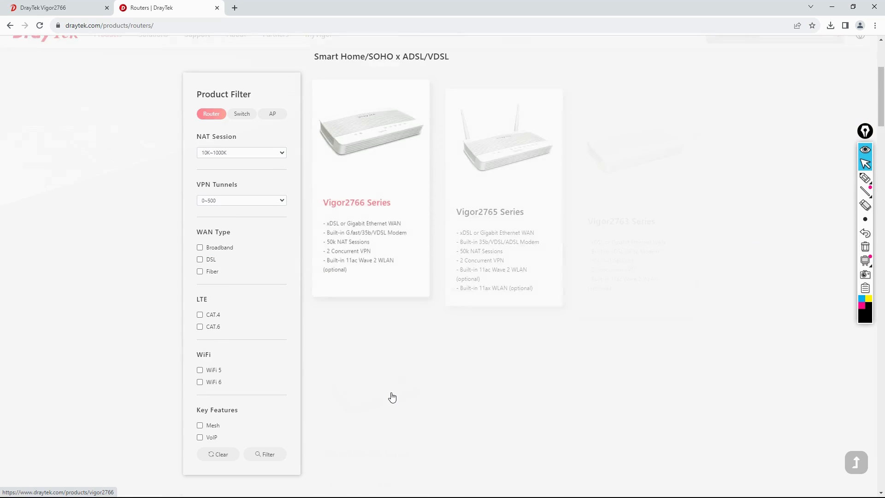
{"action": "scroll", "coordinate": [392, 398], "scroll_direction": "down", "scroll_amount": 4}
{"action": "scroll", "coordinate": [392, 395], "scroll_direction": "up", "scroll_amount": 4}
{"action": "left_click", "coordinate": [382, 220]}
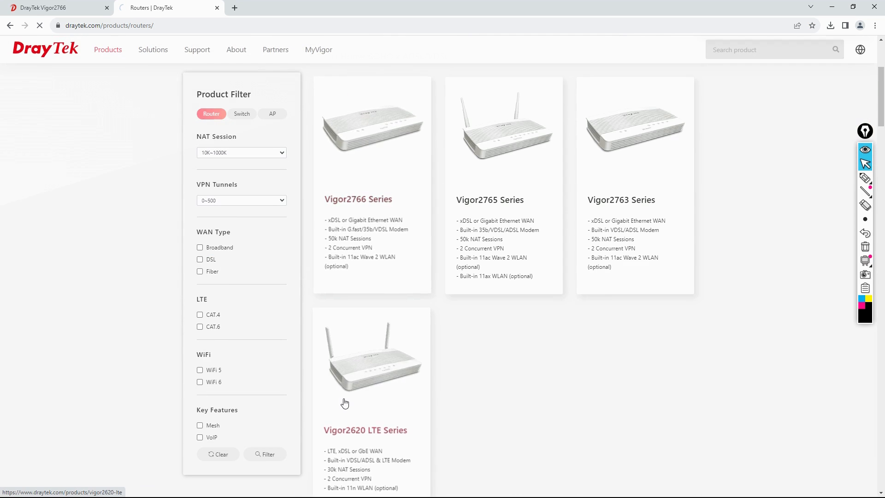
{"action": "left_click", "coordinate": [95, 13]}
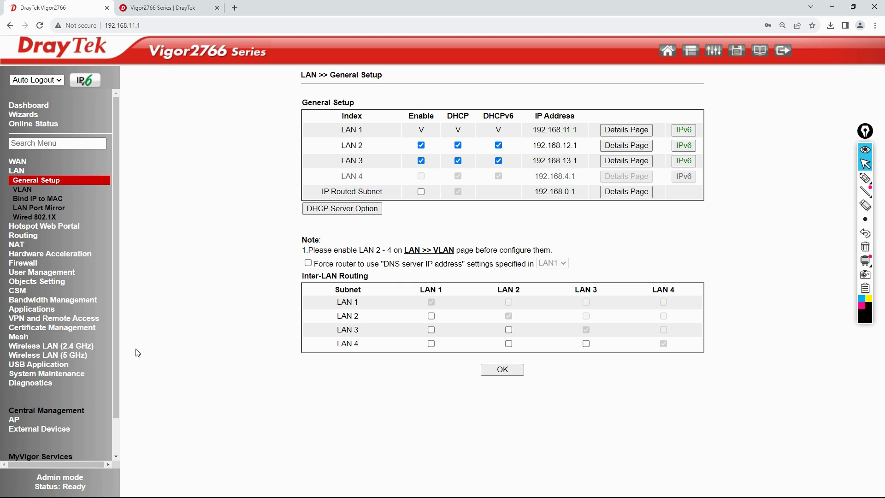
Show the Diagnostics DHCP Table and highlight the LAN1 and LAN3 pool lines.
{"action": "left_click", "coordinate": [41, 384]}
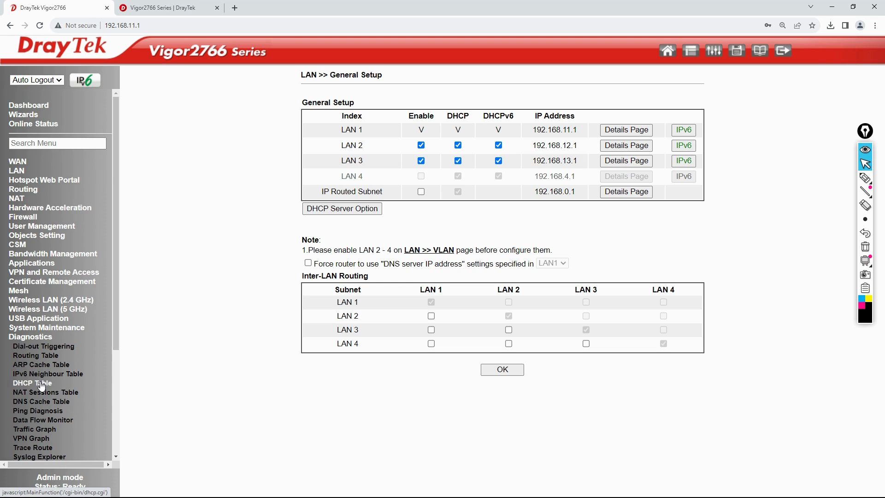
{"action": "left_click", "coordinate": [41, 383]}
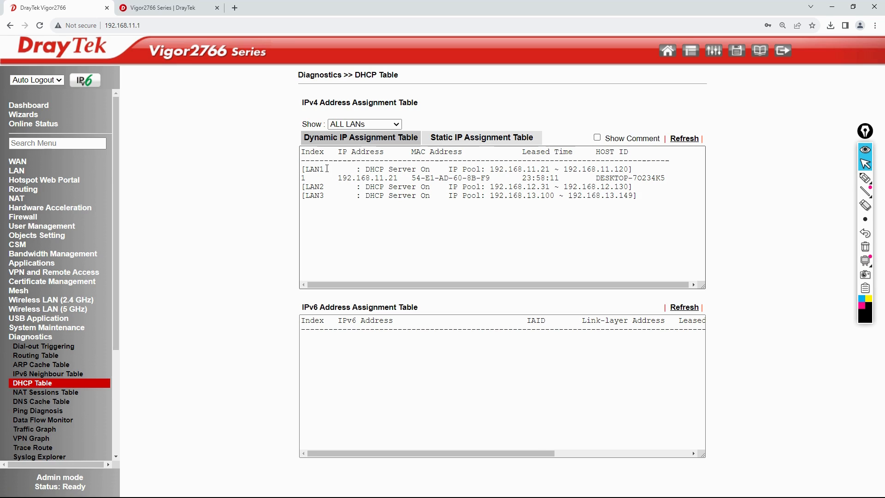
{"action": "left_click_drag", "start_coordinate": [320, 169], "coordinate": [635, 169]}
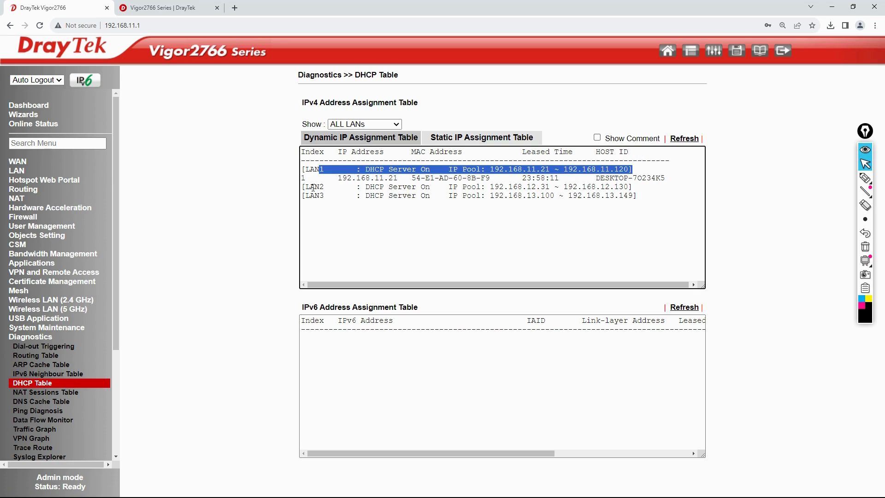
{"action": "left_click_drag", "start_coordinate": [313, 187], "coordinate": [375, 218]}
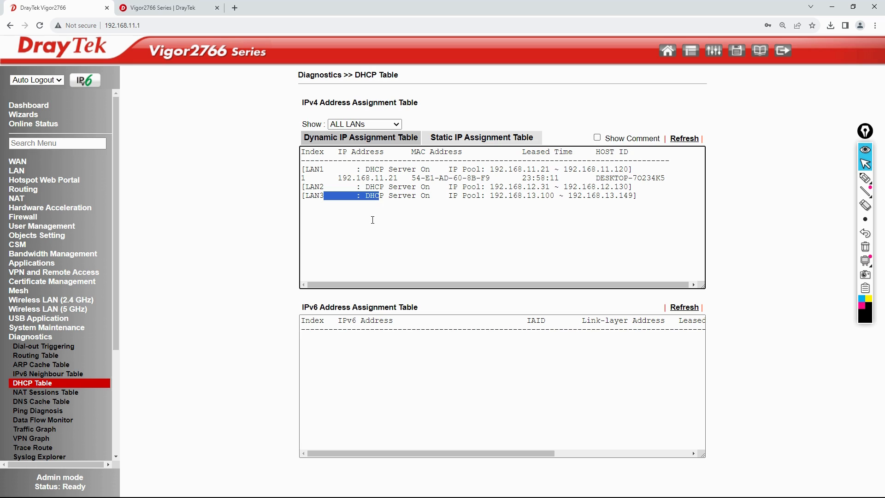
{"action": "left_click", "coordinate": [44, 356]}
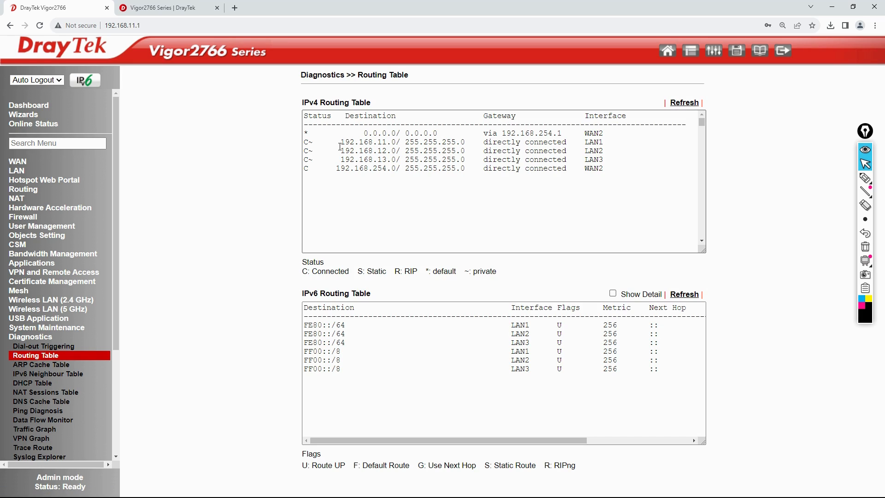
Highlight the 192.168.11.0, 12.0, 13.0 routes and WAN2 default route, then return to LAN General Setup.
{"action": "left_click_drag", "start_coordinate": [342, 144], "coordinate": [395, 143]}
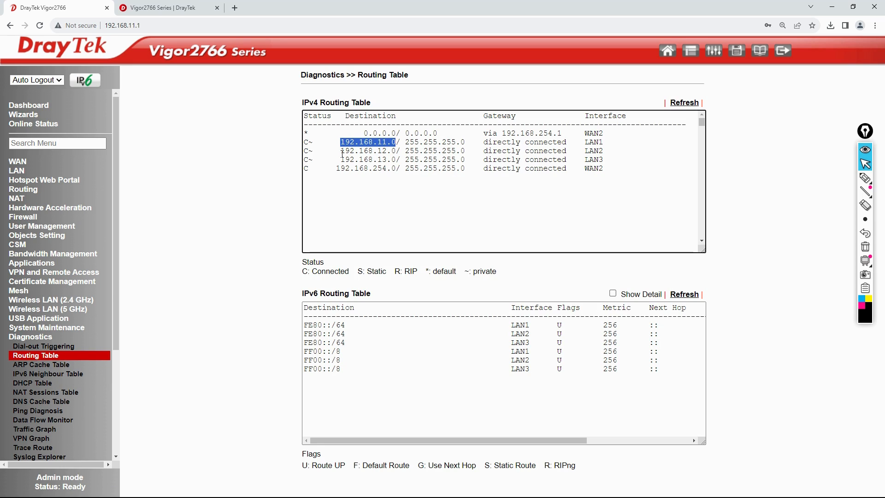
{"action": "left_click_drag", "start_coordinate": [341, 151], "coordinate": [396, 151]}
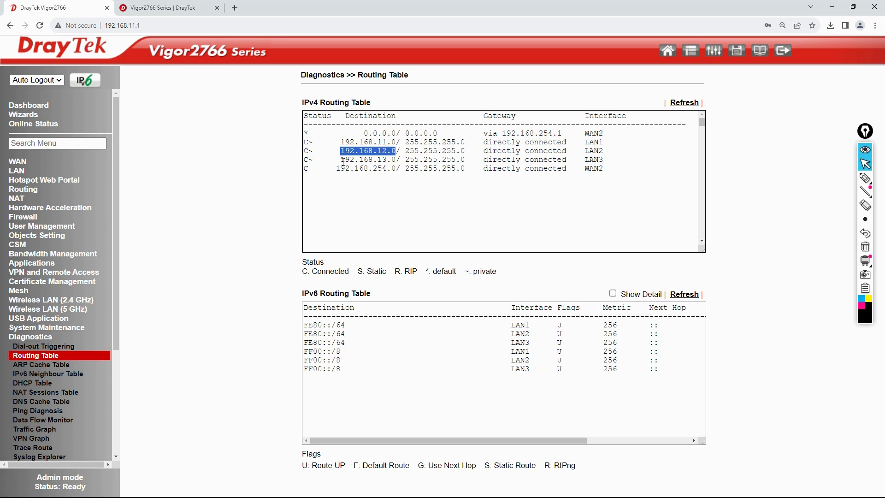
{"action": "left_click_drag", "start_coordinate": [341, 159], "coordinate": [400, 159]}
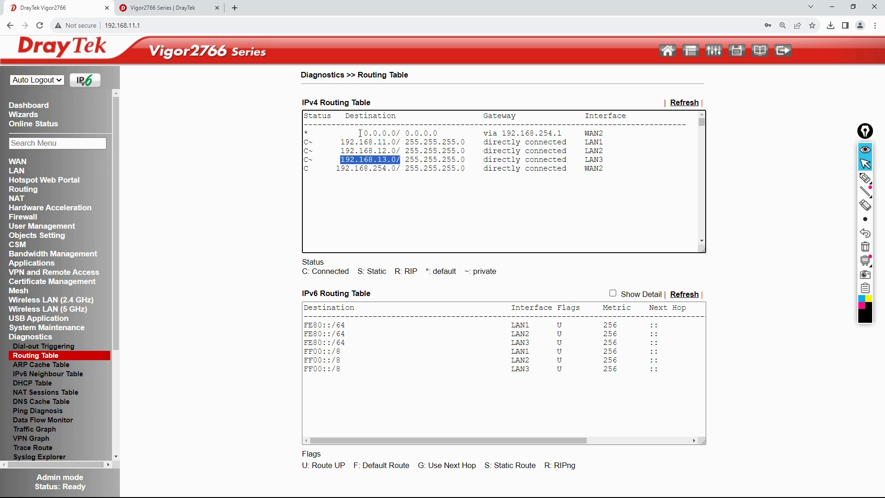
{"action": "left_click_drag", "start_coordinate": [360, 133], "coordinate": [595, 139]}
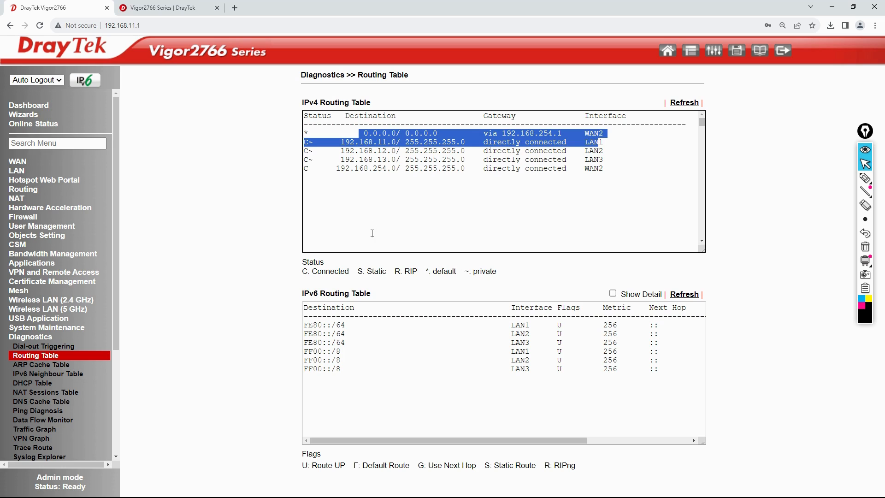
{"action": "left_click", "coordinate": [19, 172]}
{"action": "left_click", "coordinate": [28, 183]}
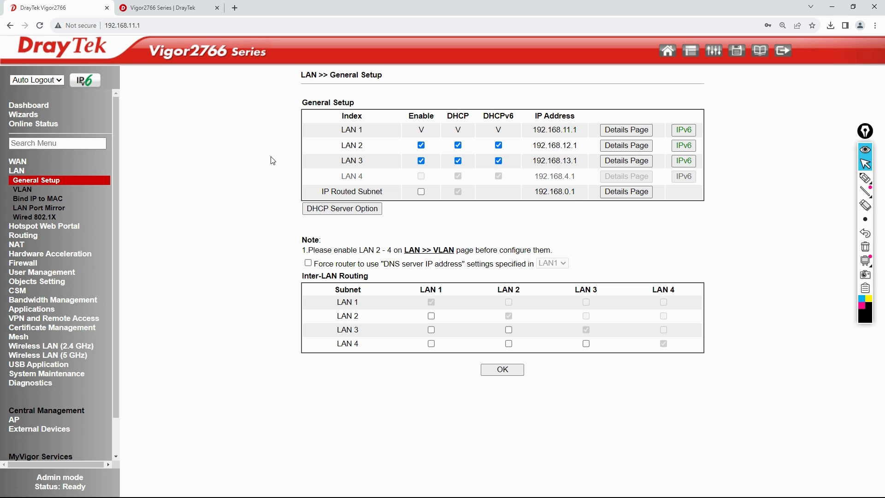
Run a continuous ping to LAN 2's gateway 192.168.12.1, then stop it.
{"action": "key", "text": "alt+Tab"}
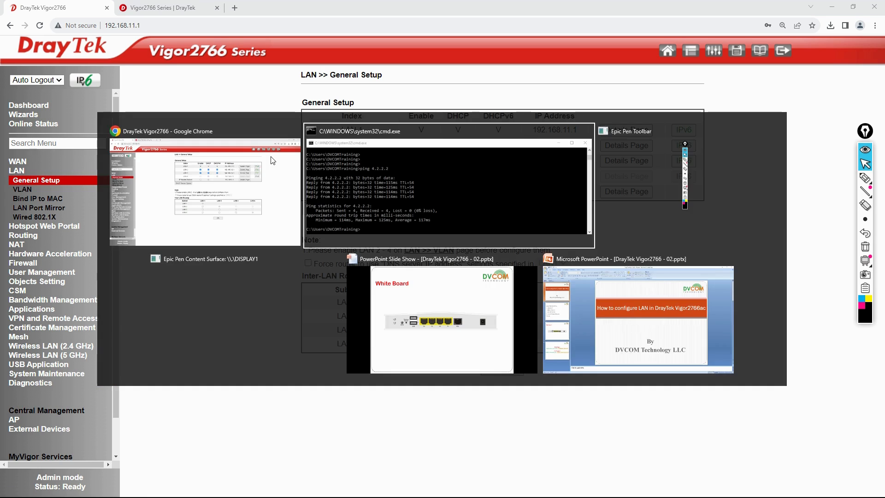
{"action": "type", "text": "p"}
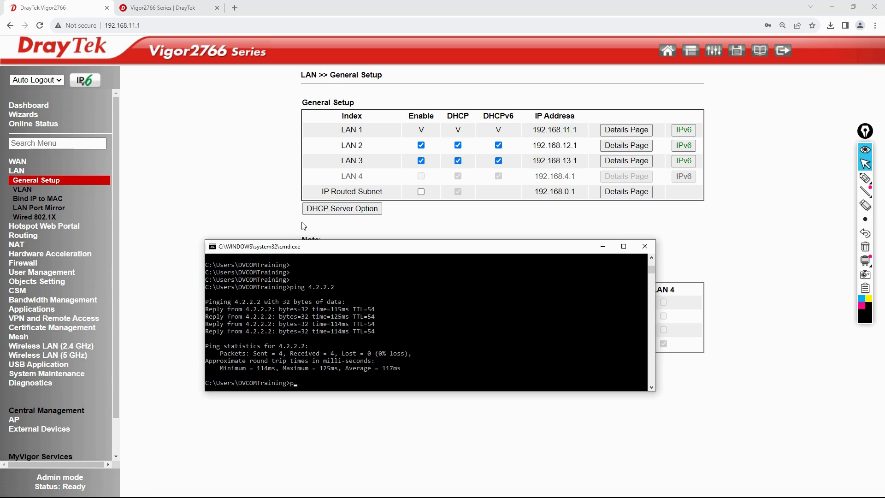
{"action": "type", "text": "ing -t 192.168.12.1"}
{"action": "key", "text": "Return"}
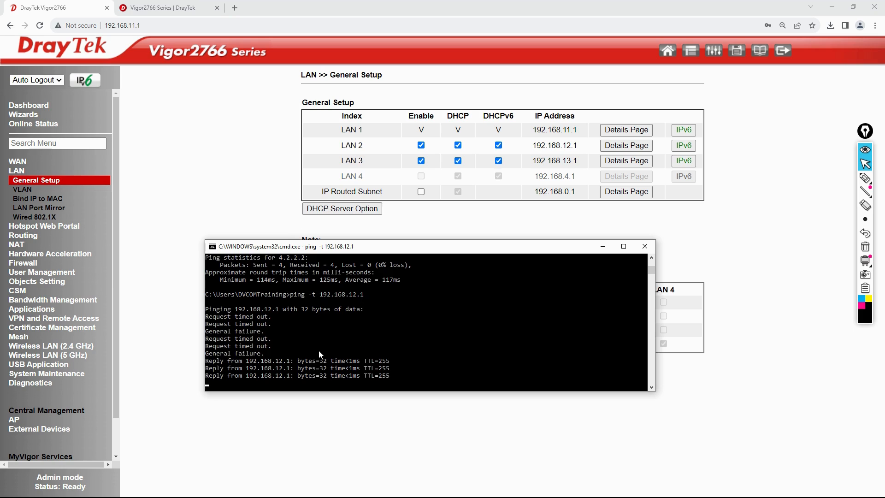
{"action": "key", "text": "ctrl+c"}
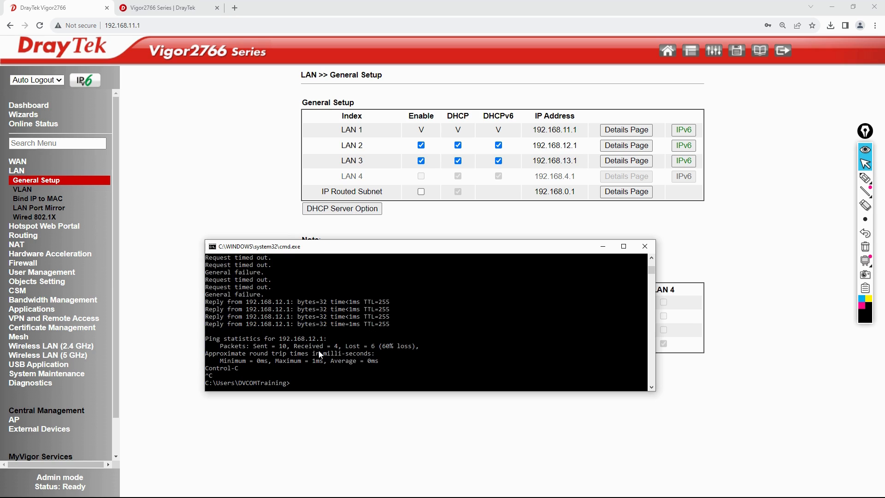
Ping 4.2.2.2 and stop after three replies with no loss.
{"action": "type", "text": "ping 4.2.2.2"}
{"action": "key", "text": "Return"}
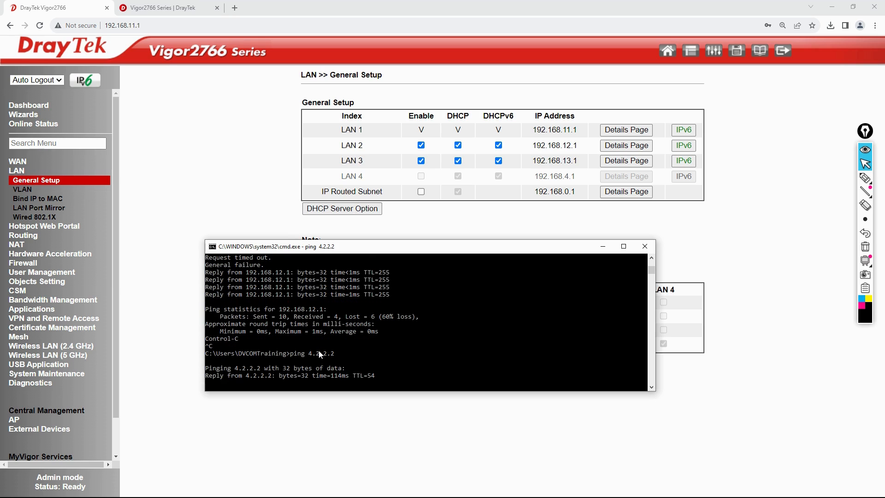
{"action": "key", "text": "ctrl+c"}
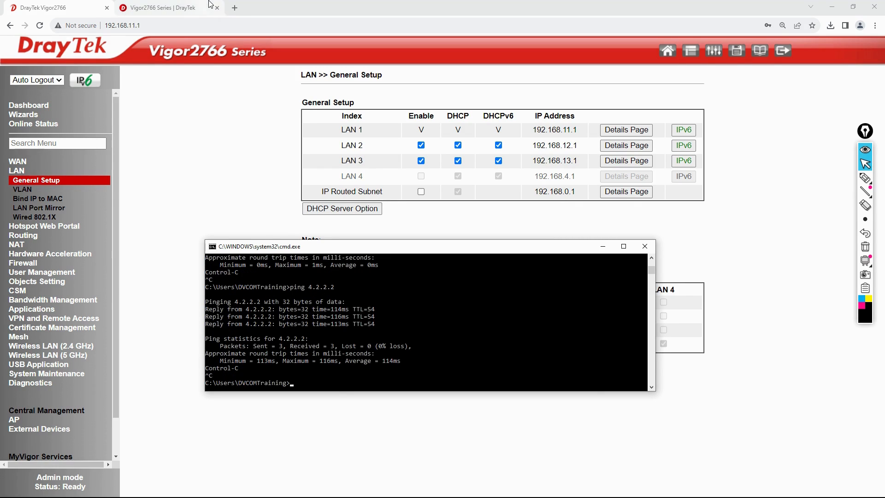
Browse Load Balancing Routers to the Vigor2927 Series Specs page, then return to the router tab.
{"action": "left_click", "coordinate": [189, 12]}
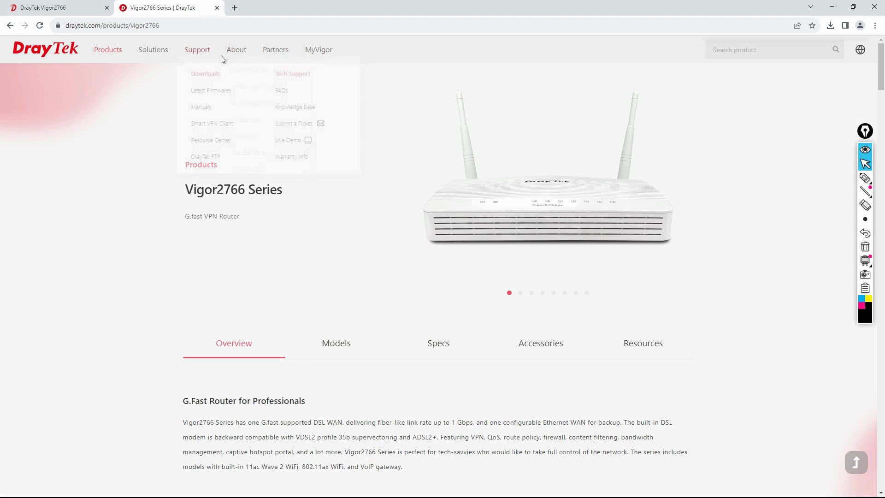
{"action": "mouse_move", "coordinate": [144, 53]}
{"action": "mouse_move", "coordinate": [111, 57]}
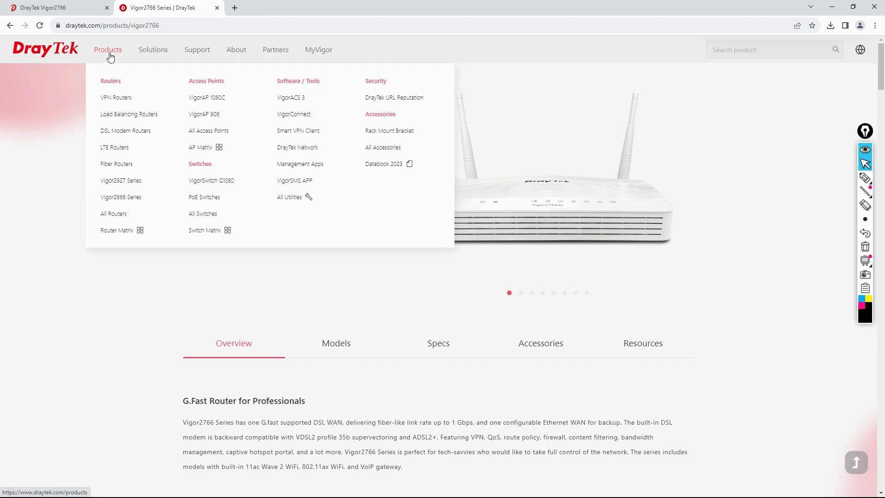
{"action": "left_click", "coordinate": [140, 118]}
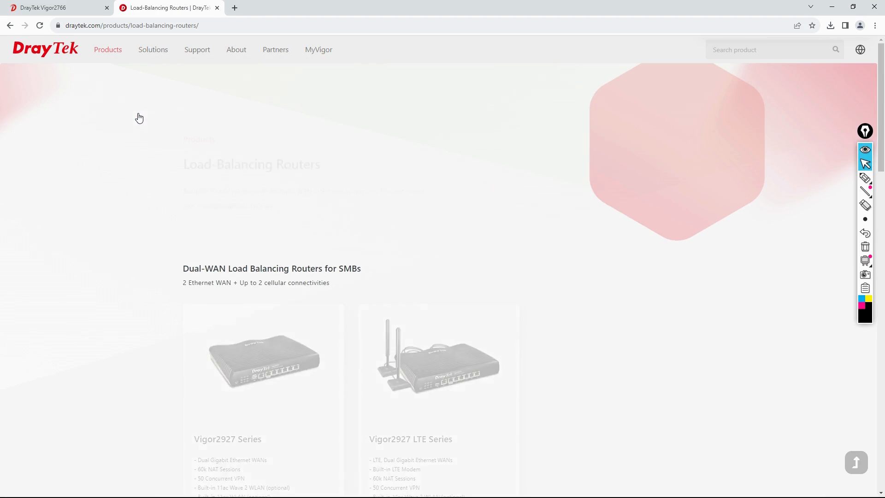
{"action": "scroll", "coordinate": [308, 328], "scroll_direction": "down", "scroll_amount": 5}
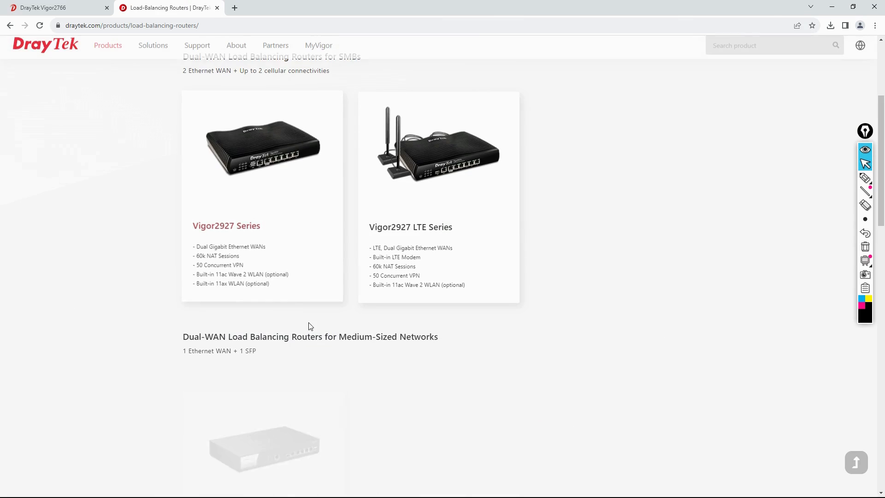
{"action": "left_click", "coordinate": [244, 229]}
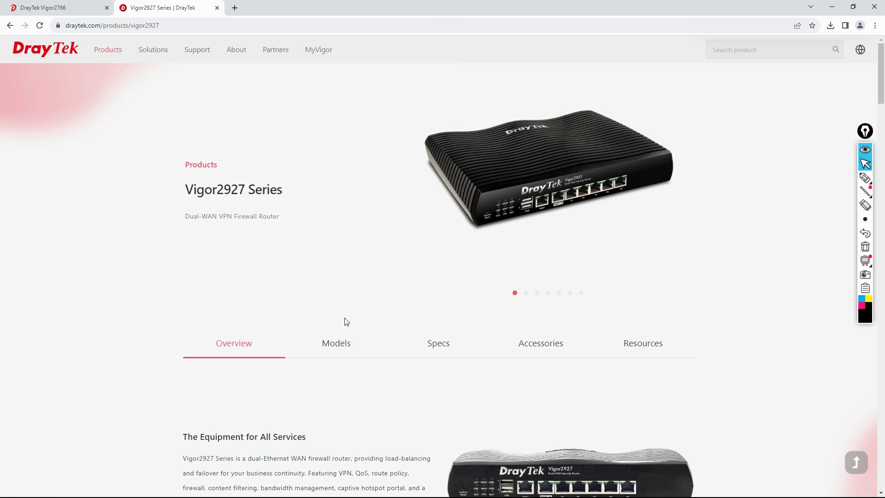
{"action": "left_click", "coordinate": [345, 343]}
{"action": "left_click", "coordinate": [437, 346]}
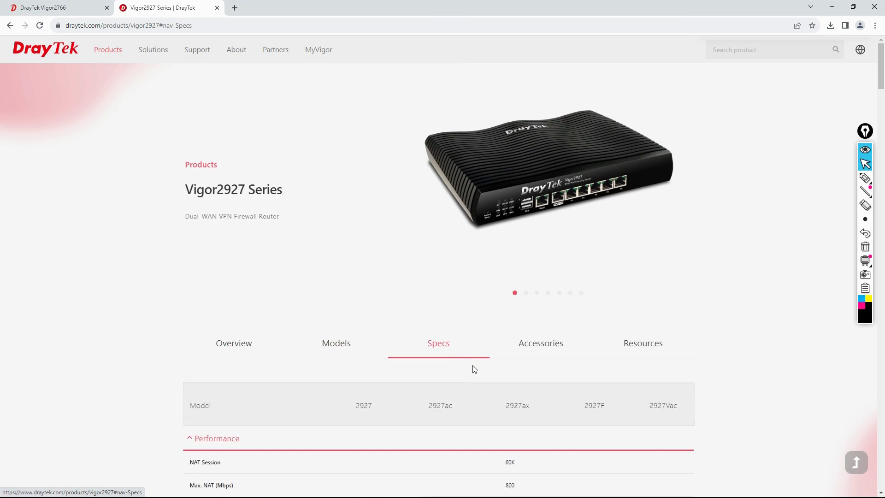
{"action": "scroll", "coordinate": [473, 371], "scroll_direction": "down", "scroll_amount": 6}
{"action": "scroll", "coordinate": [471, 372], "scroll_direction": "up", "scroll_amount": 6}
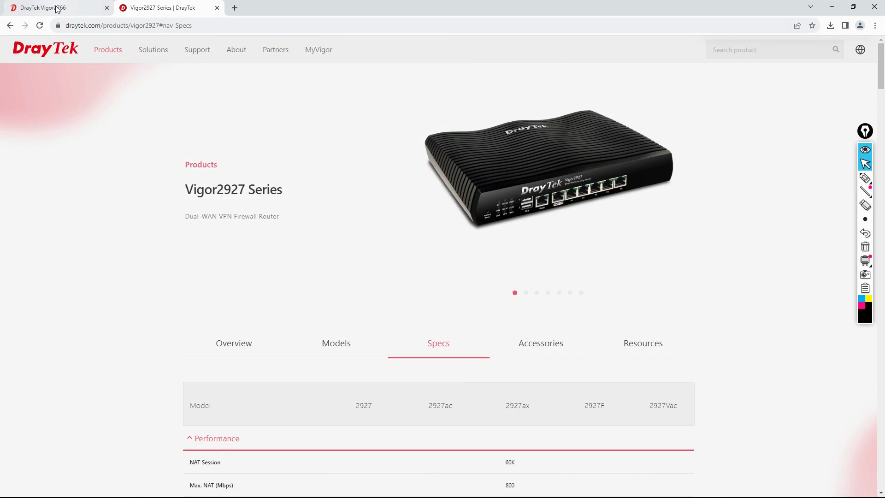
{"action": "left_click", "coordinate": [59, 6]}
Run ipconfig and highlight the PC's IPv4 address 192.168.12.31 with gateway 192.168.12.1.
{"action": "key", "text": "alt+Tab"}
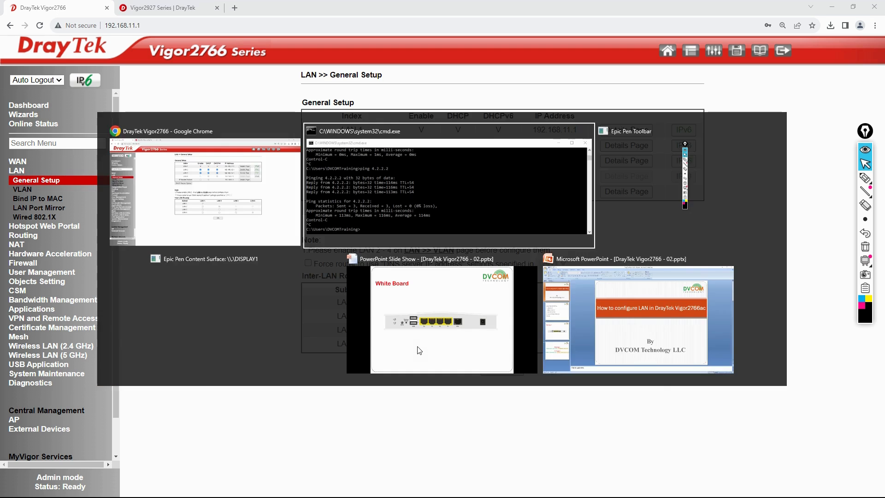
{"action": "type", "text": "ipconfig"}
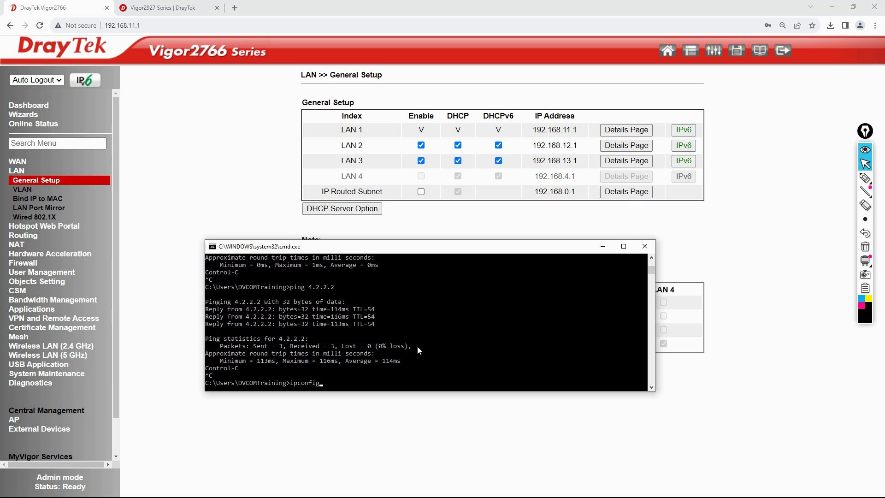
{"action": "key", "text": "Return"}
{"action": "scroll", "coordinate": [374, 305], "scroll_direction": "up", "scroll_amount": 6}
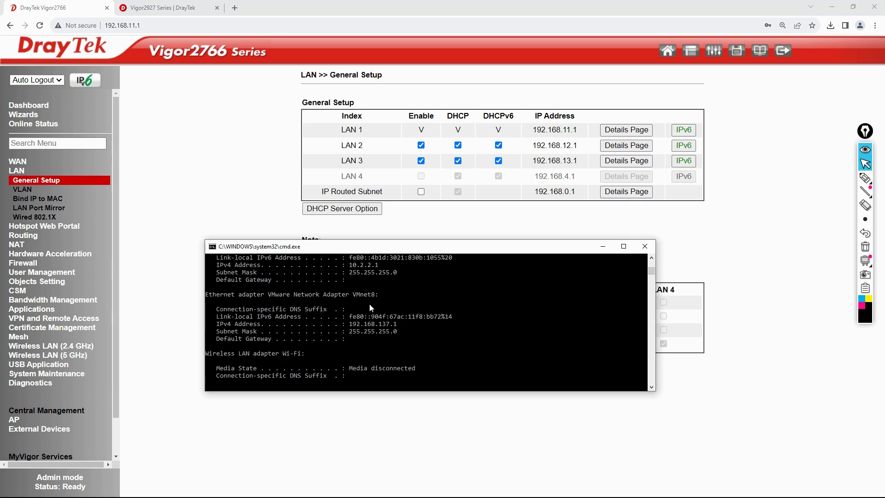
{"action": "scroll", "coordinate": [375, 303], "scroll_direction": "up", "scroll_amount": 1}
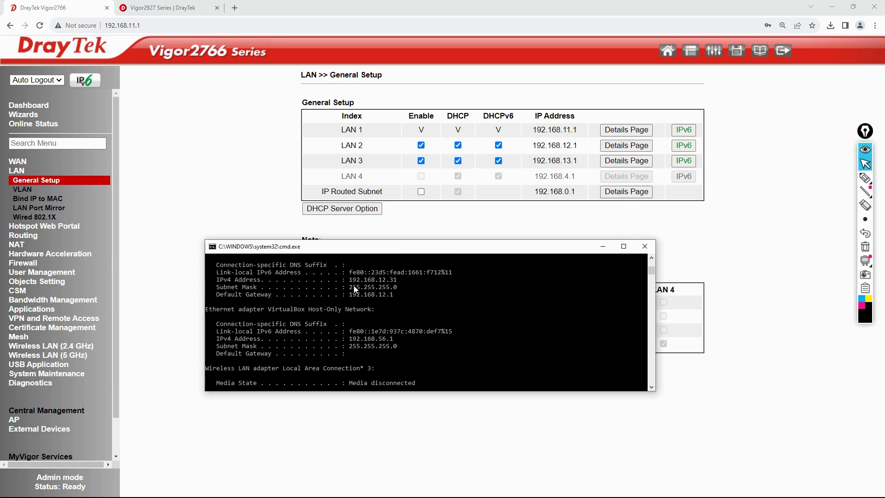
{"action": "left_click_drag", "start_coordinate": [349, 280], "coordinate": [396, 282]}
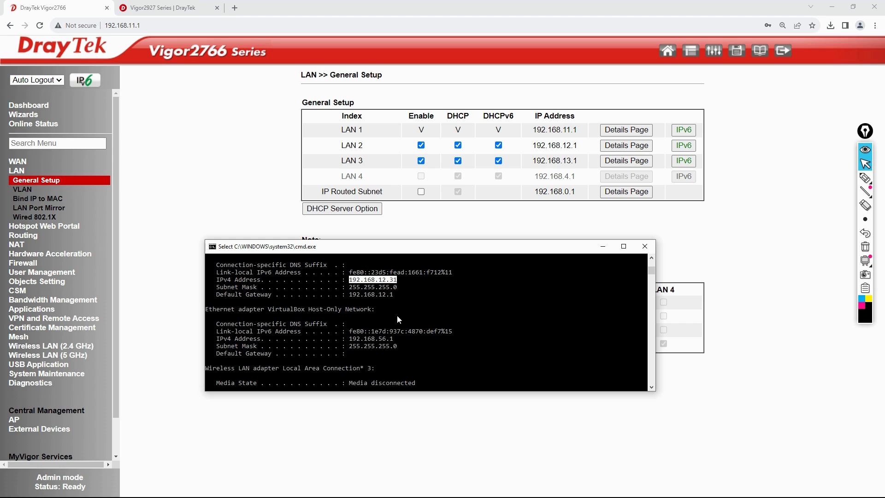
Ping the LAN3 gateway 192.168.13.1 continuously, then ping 4.2.2.2 to confirm replies.
{"action": "scroll", "coordinate": [390, 308], "scroll_direction": "down", "scroll_amount": 5}
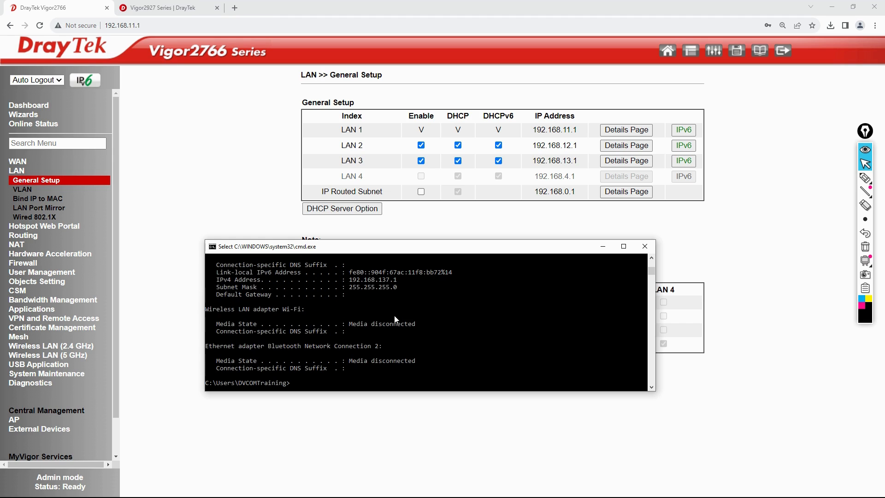
{"action": "key", "text": "Escape"}
{"action": "type", "text": "p"}
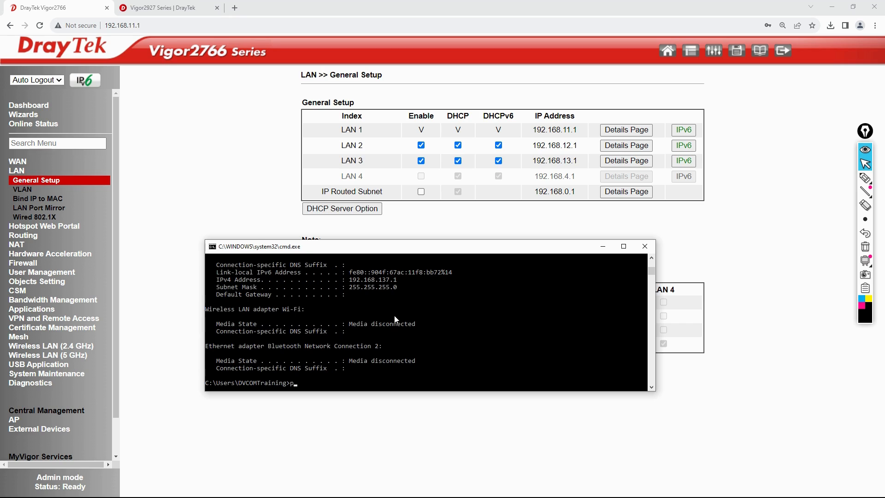
{"action": "type", "text": "ing 192.168.13.1 -t"}
{"action": "key", "text": "Return"}
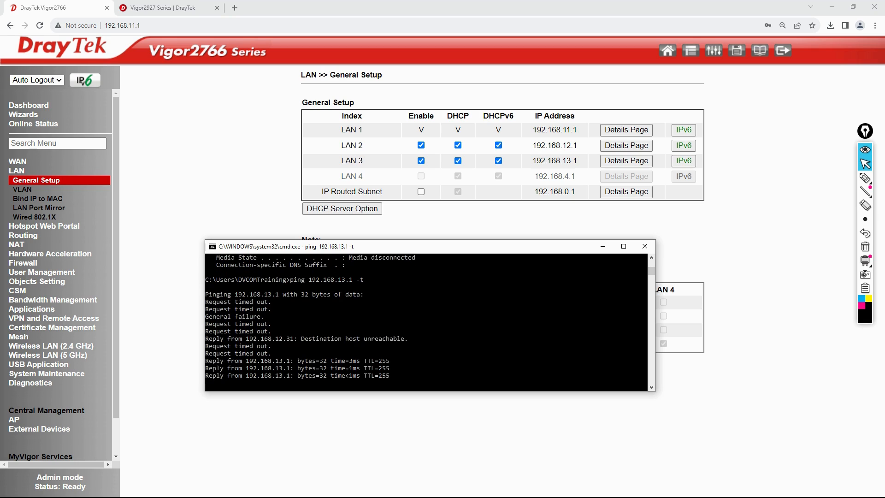
{"action": "key", "text": "ctrl+c"}
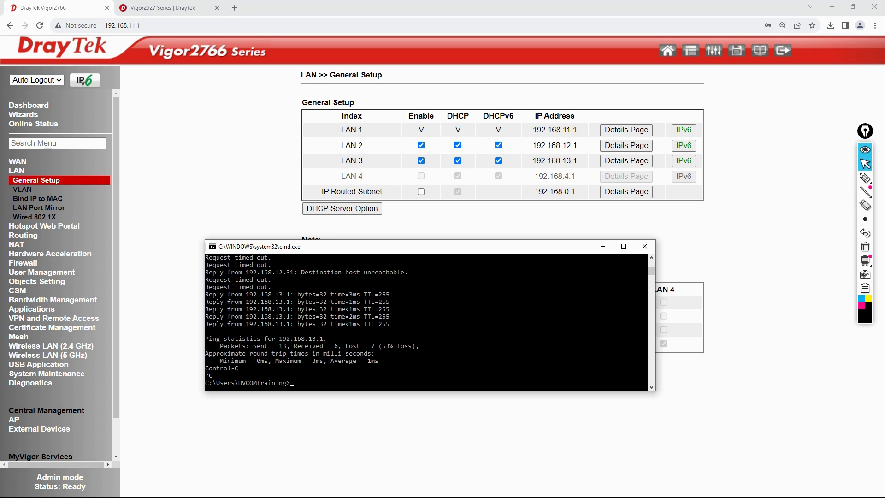
{"action": "type", "text": "ping 4.2.2.2"}
{"action": "key", "text": "Return"}
{"action": "key", "text": "ctrl+c"}
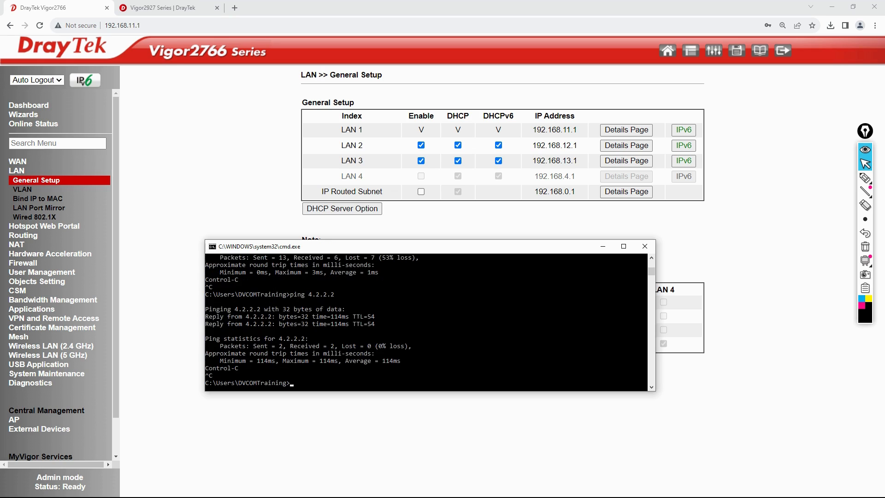
Run ipconfig and highlight the client's IPv4 address 192.168.13.100.
{"action": "type", "text": "ipconfig"}
{"action": "key", "text": "Return"}
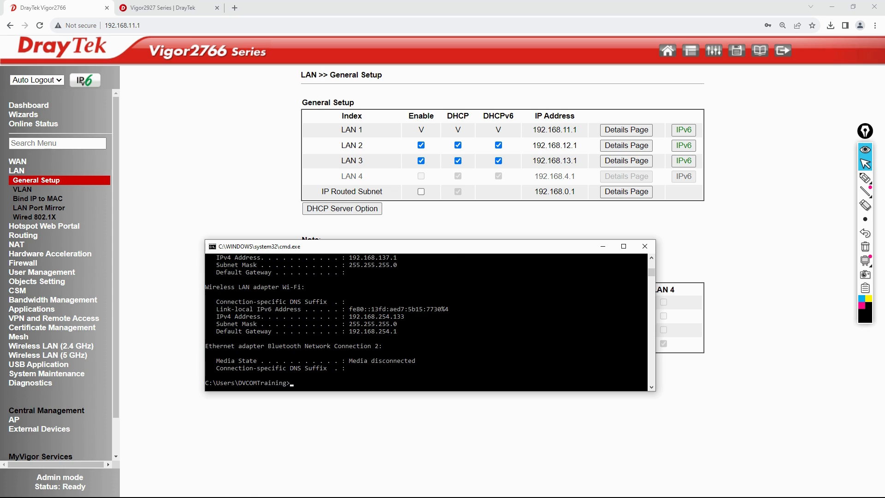
{"action": "scroll", "coordinate": [379, 338], "scroll_direction": "up", "scroll_amount": 8}
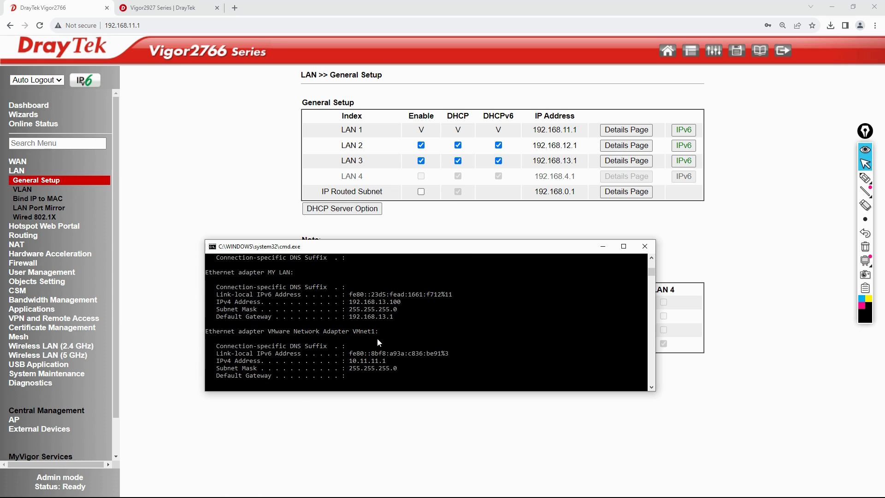
{"action": "left_click_drag", "start_coordinate": [348, 302], "coordinate": [401, 303]}
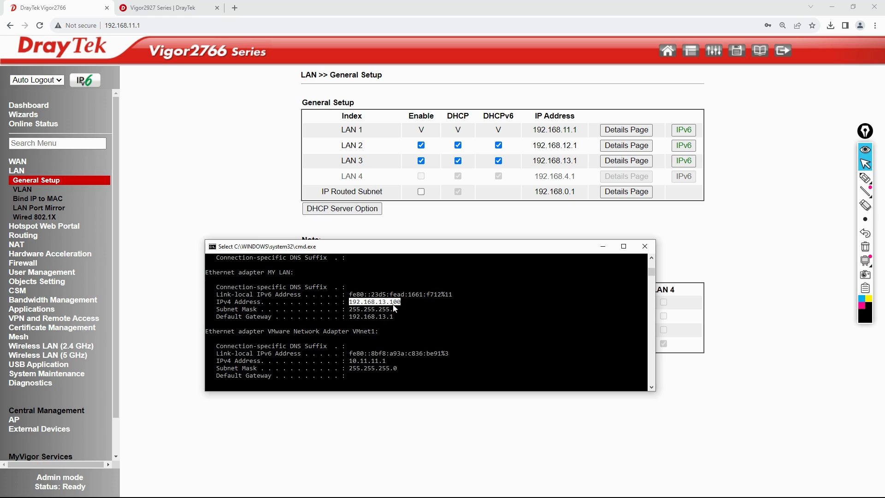
{"action": "scroll", "coordinate": [391, 351], "scroll_direction": "down", "scroll_amount": 4}
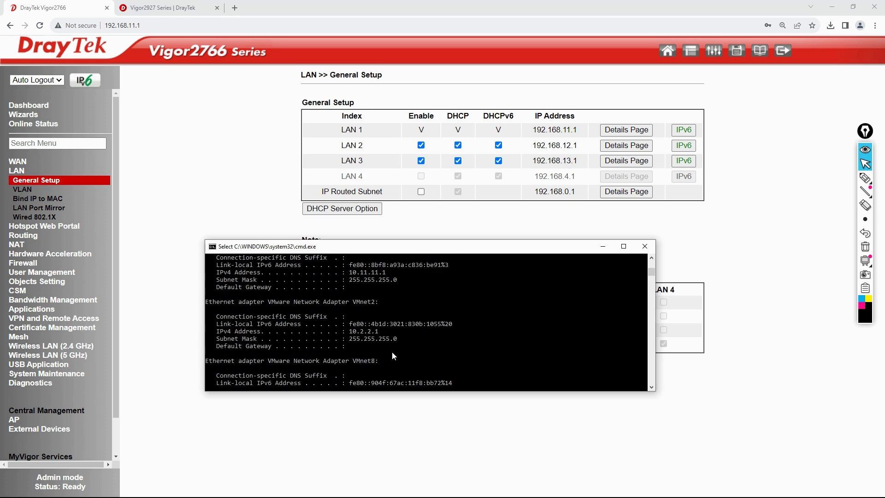
{"action": "scroll", "coordinate": [391, 351], "scroll_direction": "down", "scroll_amount": 1}
Browse DrayTek's FTP download site into the Vigor2200 folder, then close that page.
{"action": "left_click", "coordinate": [181, 7]}
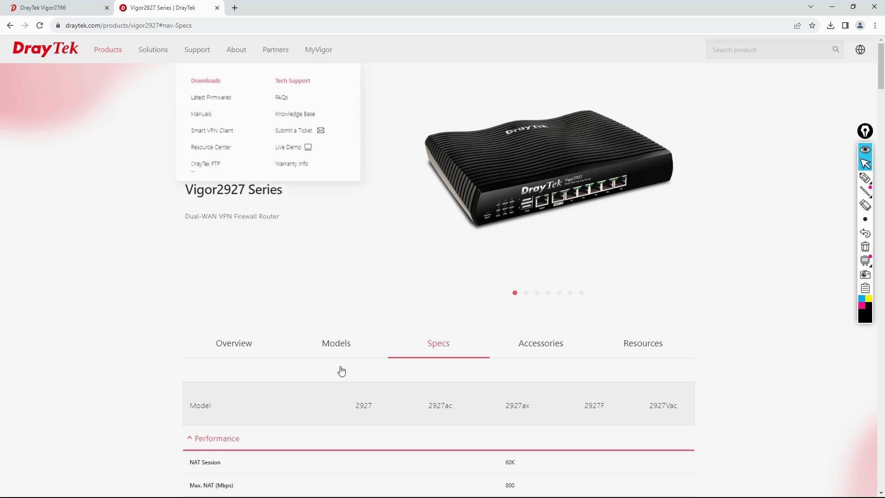
{"action": "mouse_move", "coordinate": [204, 49]}
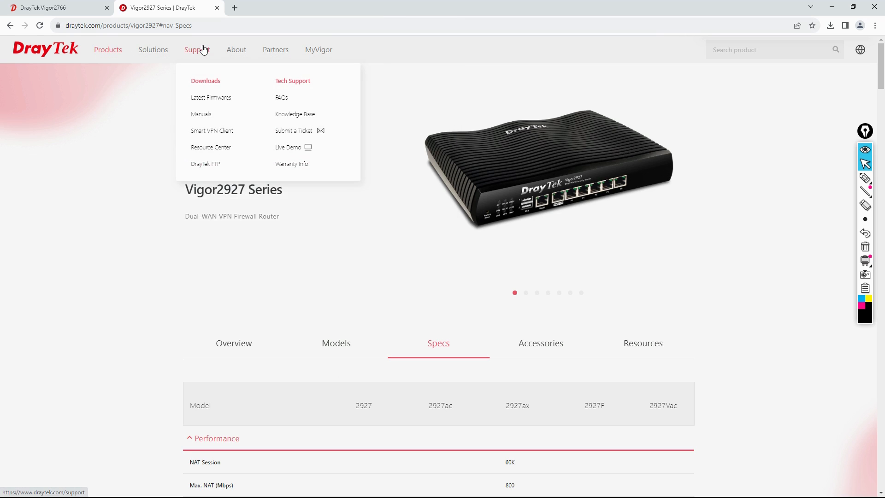
{"action": "left_click", "coordinate": [208, 166]}
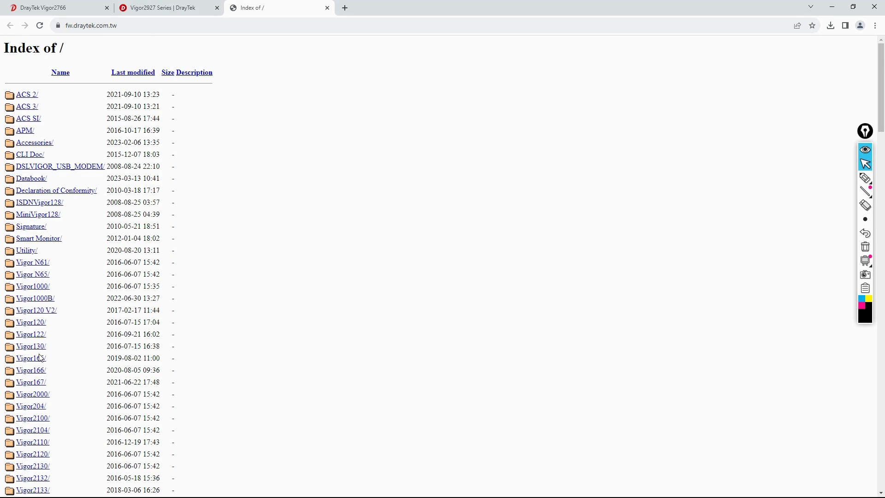
{"action": "scroll", "coordinate": [36, 362], "scroll_direction": "down", "scroll_amount": 2}
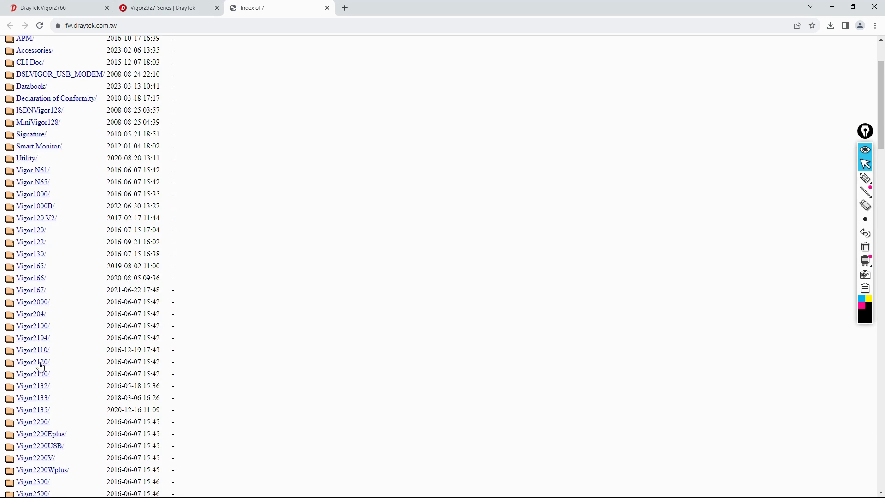
{"action": "left_click", "coordinate": [41, 421]}
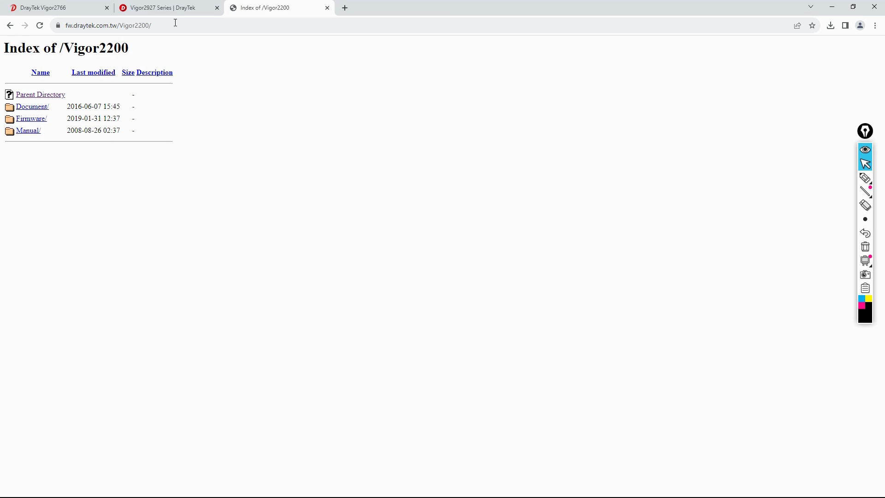
{"action": "left_click", "coordinate": [327, 8]}
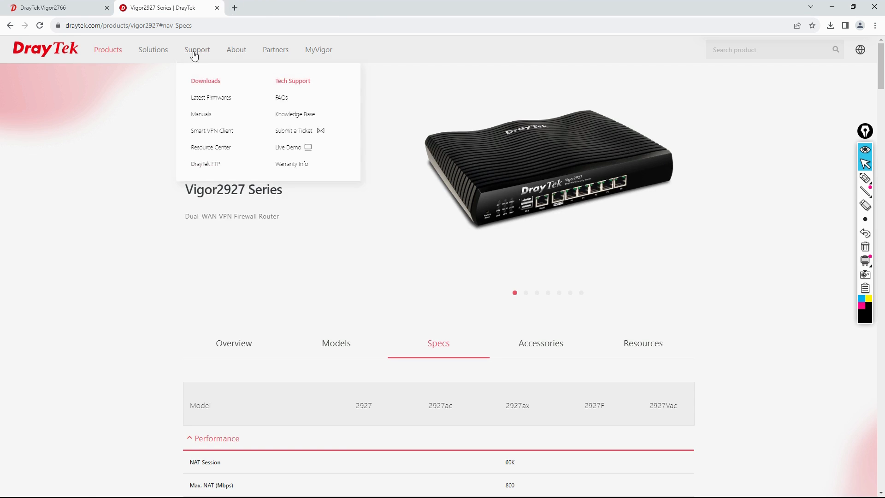
Look through the VPN Matcher solution page under Solutions, then return to the Vigor2766 tab.
{"action": "mouse_move", "coordinate": [164, 55]}
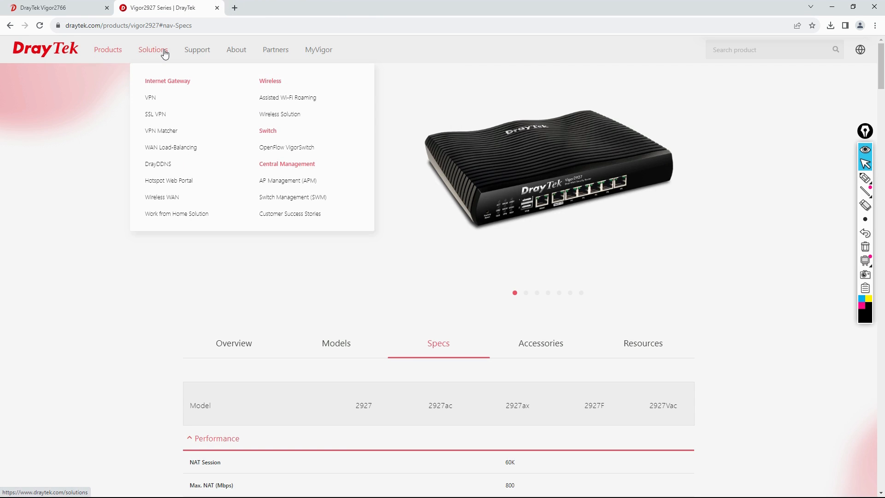
{"action": "left_click", "coordinate": [159, 131]}
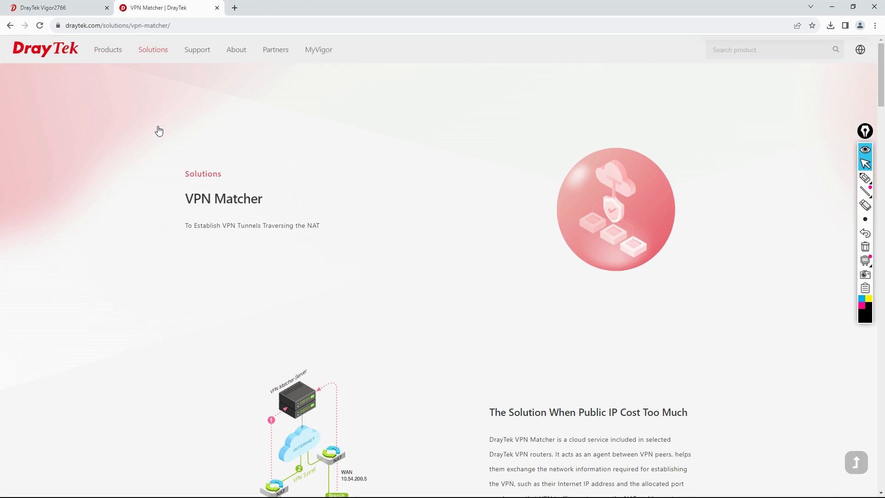
{"action": "scroll", "coordinate": [247, 267], "scroll_direction": "down", "scroll_amount": 6}
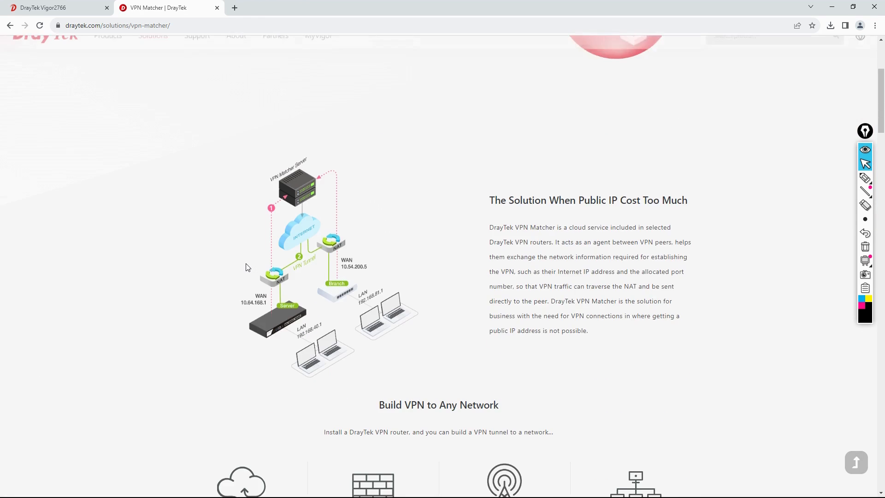
{"action": "mouse_move", "coordinate": [166, 52]}
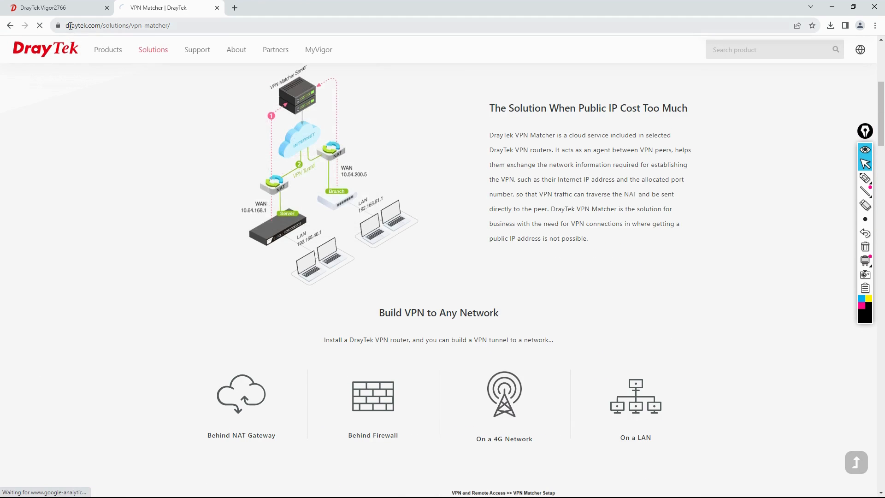
{"action": "left_click", "coordinate": [61, 11]}
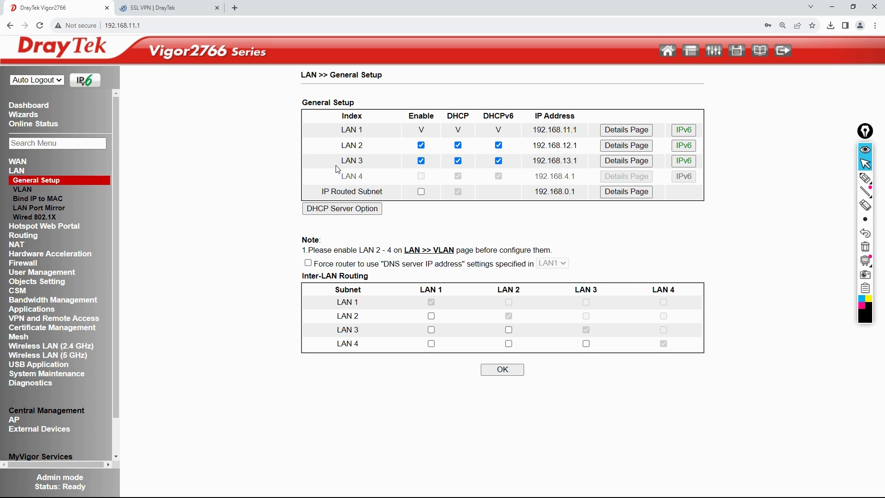
Check the LAN 3 entry in VLAN settings, then load the router at 192.168.13.1.
{"action": "left_click", "coordinate": [23, 189]}
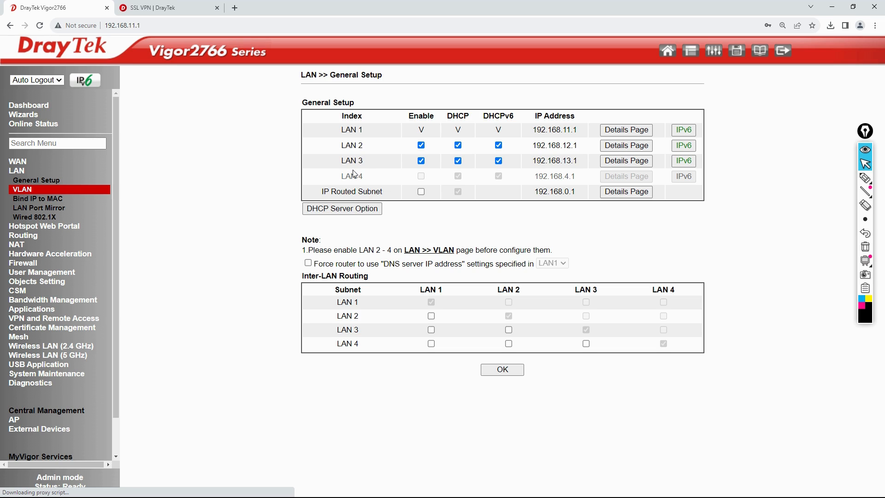
{"action": "left_click_drag", "start_coordinate": [342, 158], "coordinate": [368, 163]}
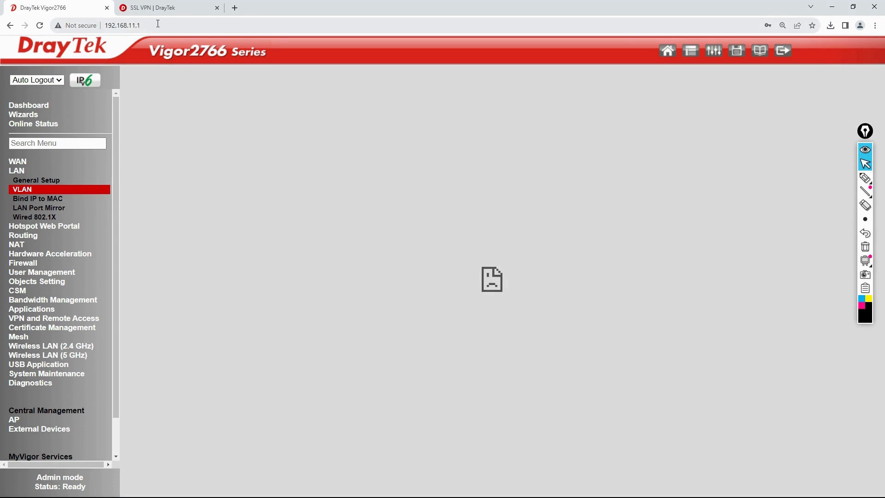
{"action": "left_click", "coordinate": [165, 25]}
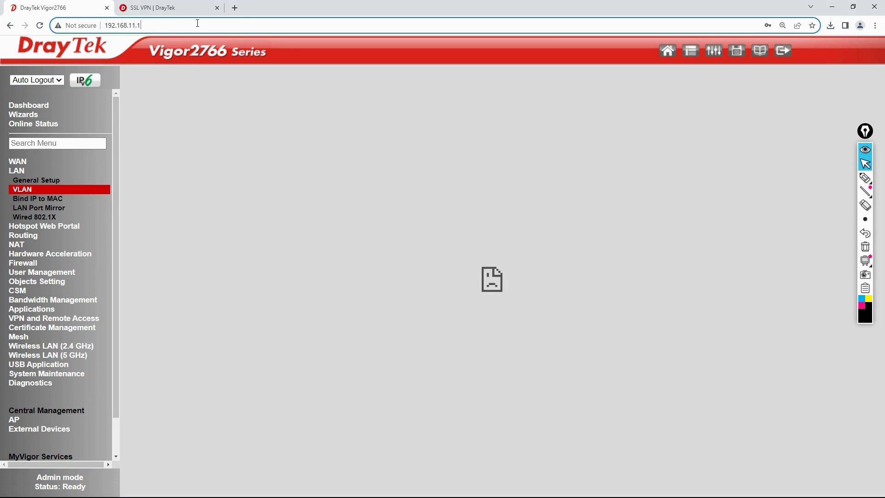
{"action": "type", "text": "192.168.1"}
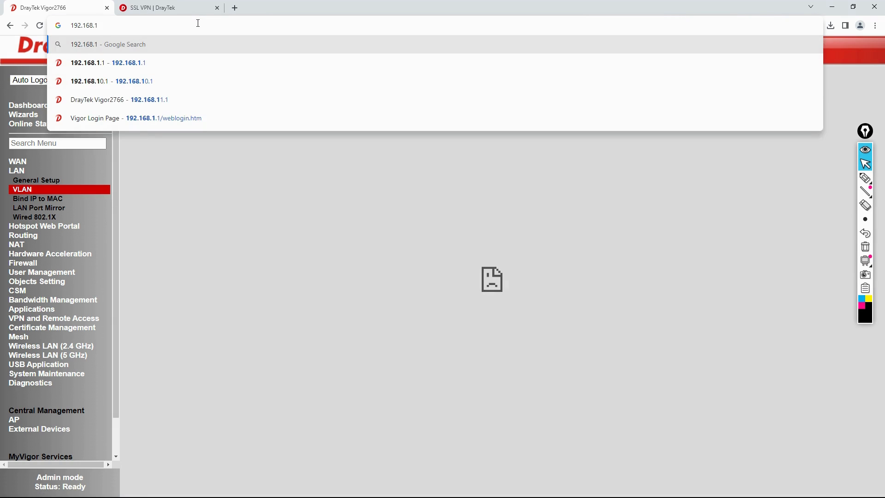
{"action": "type", "text": "3.1"}
{"action": "key", "text": "Return"}
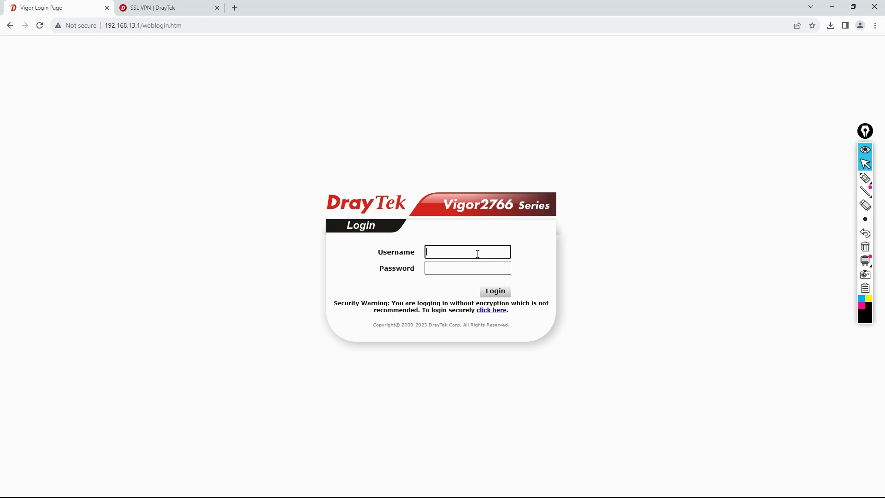
Zoom the login page to 125%, sign in as admin, and dismiss the default-password warning.
{"action": "key", "text": "ctrl+plus"}
{"action": "key", "text": "ctrl+plus"}
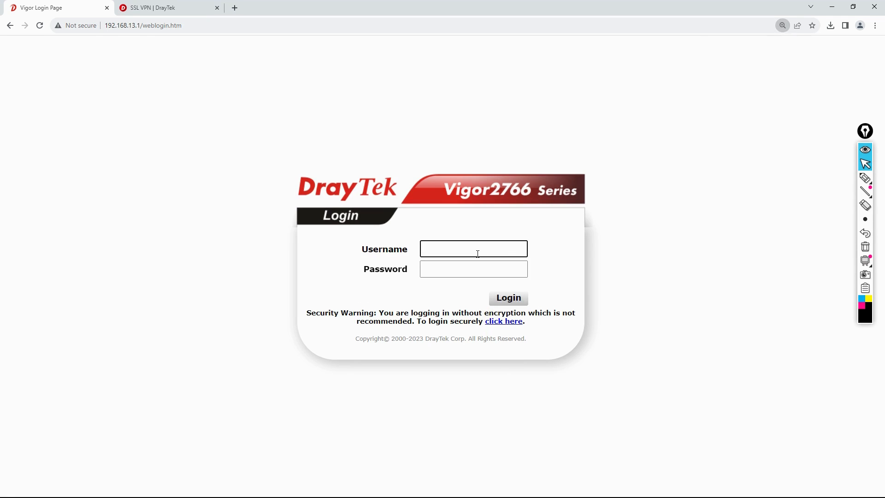
{"action": "type", "text": "admin"}
{"action": "key", "text": "Tab"}
{"action": "type", "text": "admin"}
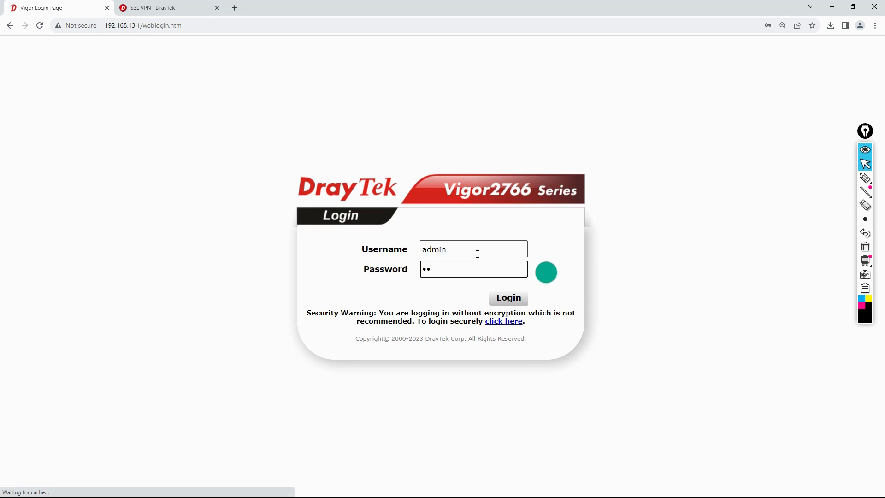
{"action": "key", "text": "Return"}
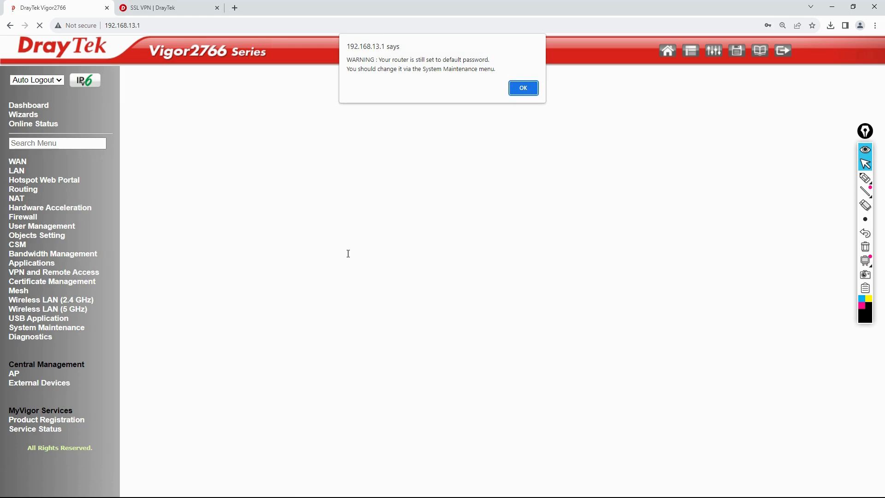
{"action": "key", "text": "Return"}
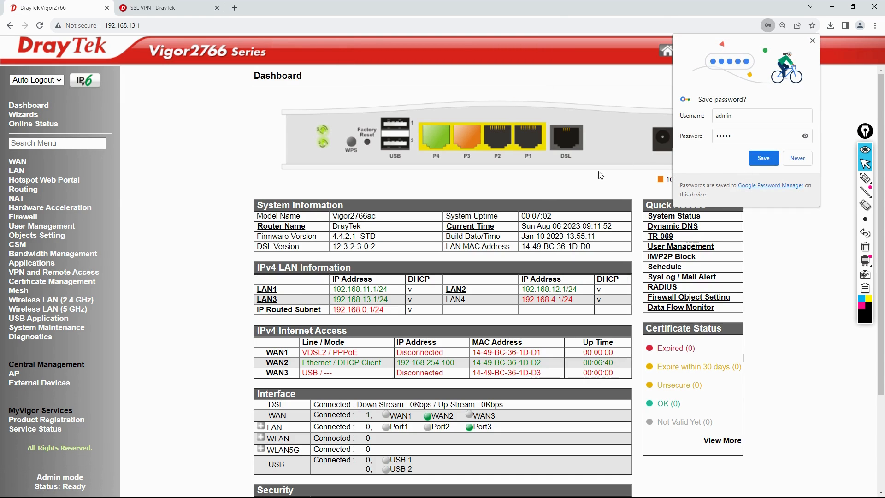
Decline saving the password, view the Routing Table, then highlight the 192.168.13.100 lease in the DHCP Table.
{"action": "left_click", "coordinate": [797, 158]}
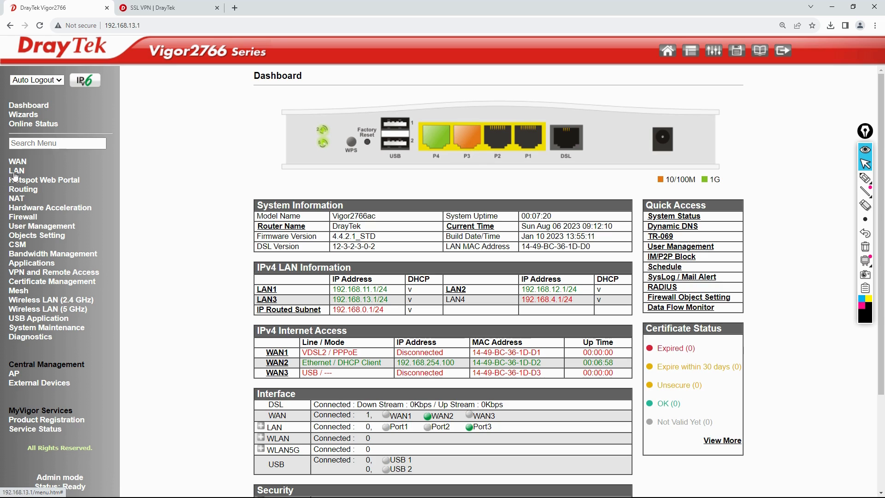
{"action": "left_click", "coordinate": [40, 338]}
{"action": "left_click", "coordinate": [42, 356]}
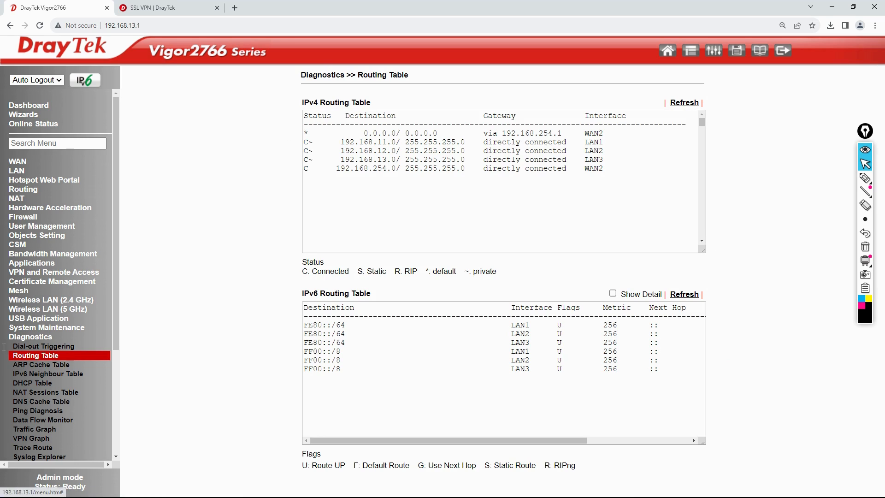
{"action": "left_click", "coordinate": [39, 386]}
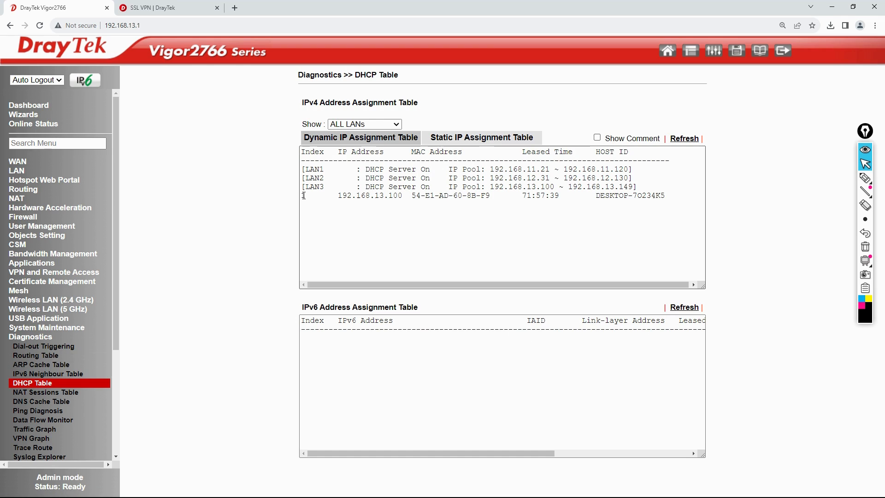
{"action": "left_click_drag", "start_coordinate": [303, 195], "coordinate": [668, 196]}
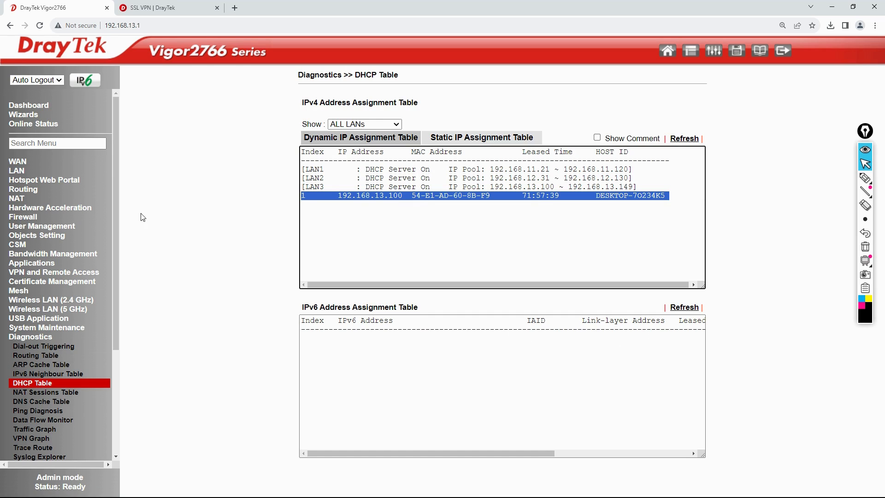
{"action": "left_click", "coordinate": [29, 341]}
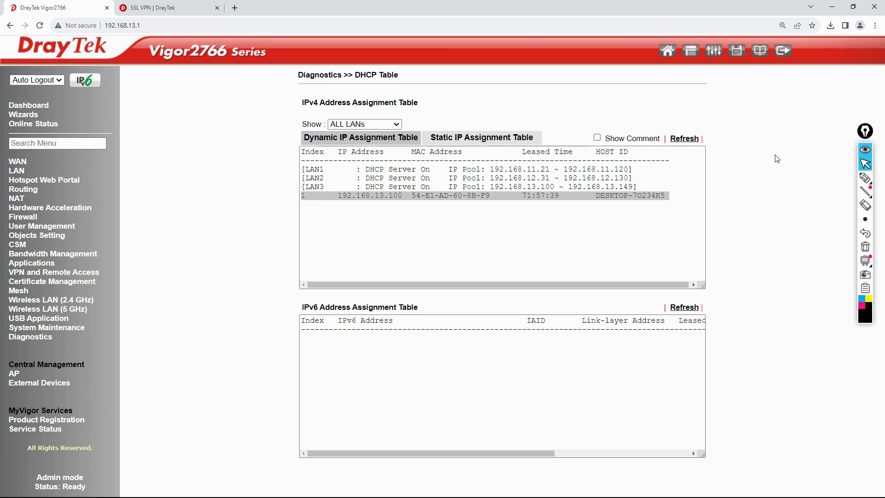
On the whiteboard slide show, use the Epic Pen to draw lines under ports P1–P3, labelling LAN2 under P2.
{"action": "key", "text": "alt+Tab"}
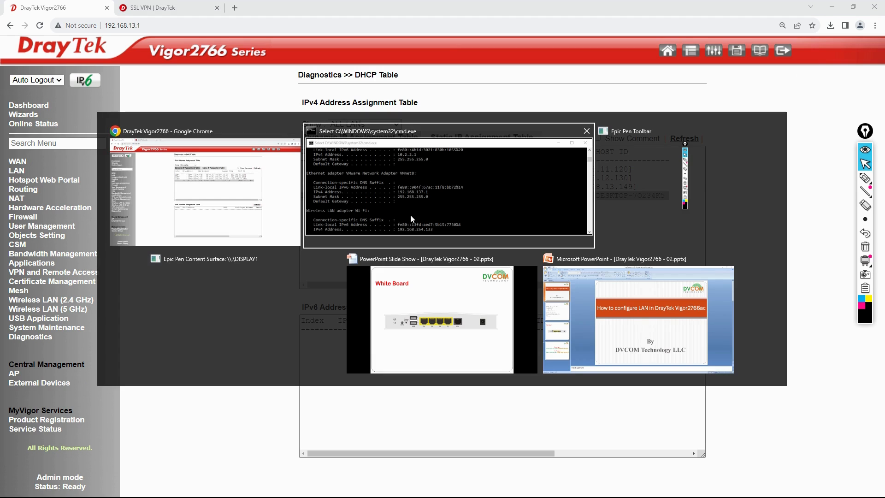
{"action": "left_click", "coordinate": [451, 312]}
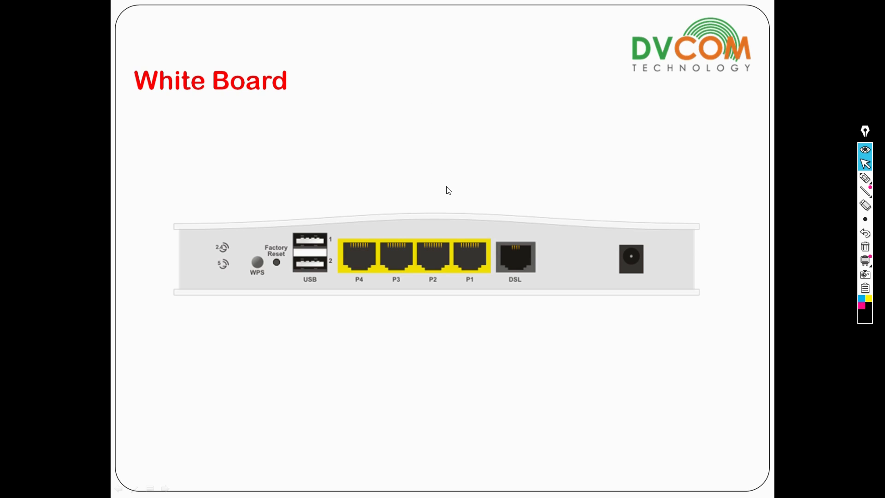
{"action": "left_click", "coordinate": [864, 178]}
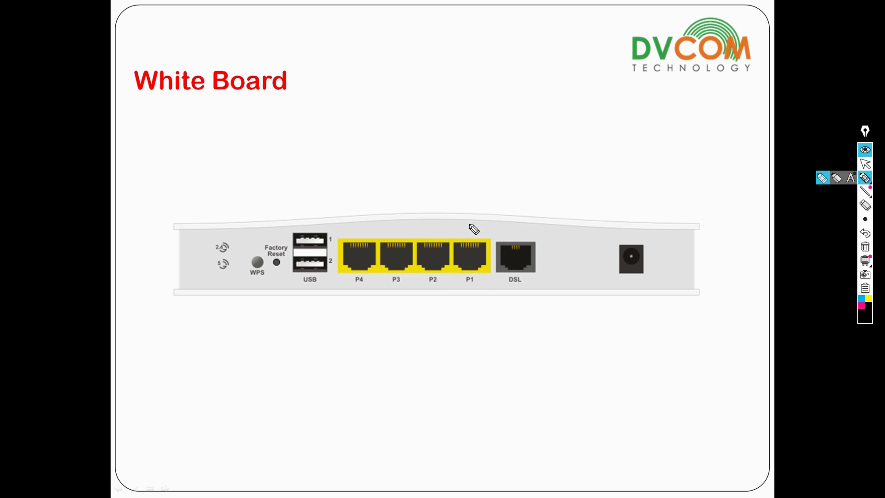
{"action": "mouse_move", "coordinate": [468, 271]}
{"action": "left_mouse_down"}
{"action": "mouse_move", "coordinate": [467, 356]}
{"action": "mouse_move", "coordinate": [477, 350]}
{"action": "left_mouse_up"}
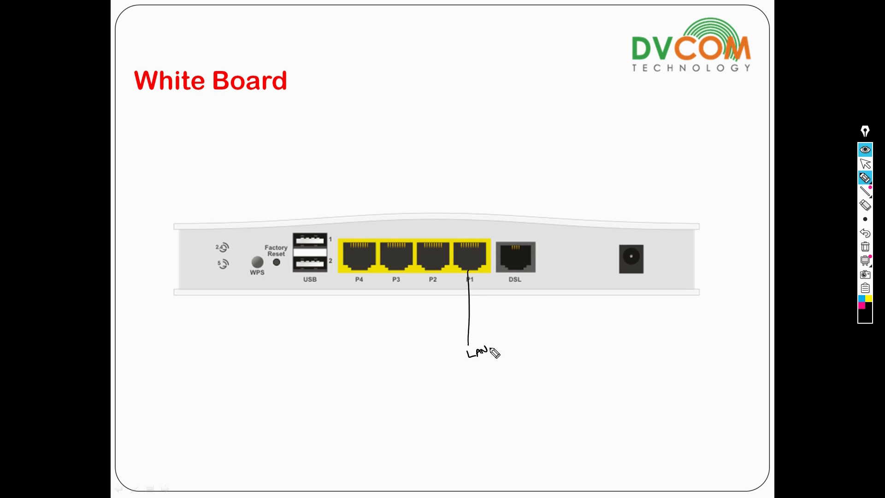
{"action": "left_click_drag", "start_coordinate": [428, 273], "coordinate": [429, 398]}
{"action": "left_click_drag", "start_coordinate": [431, 398], "coordinate": [454, 386]}
{"action": "mouse_move", "coordinate": [392, 272]}
{"action": "left_mouse_down"}
{"action": "mouse_move", "coordinate": [407, 443]}
{"action": "mouse_move", "coordinate": [420, 433]}
{"action": "mouse_move", "coordinate": [421, 442]}
{"action": "left_mouse_up"}
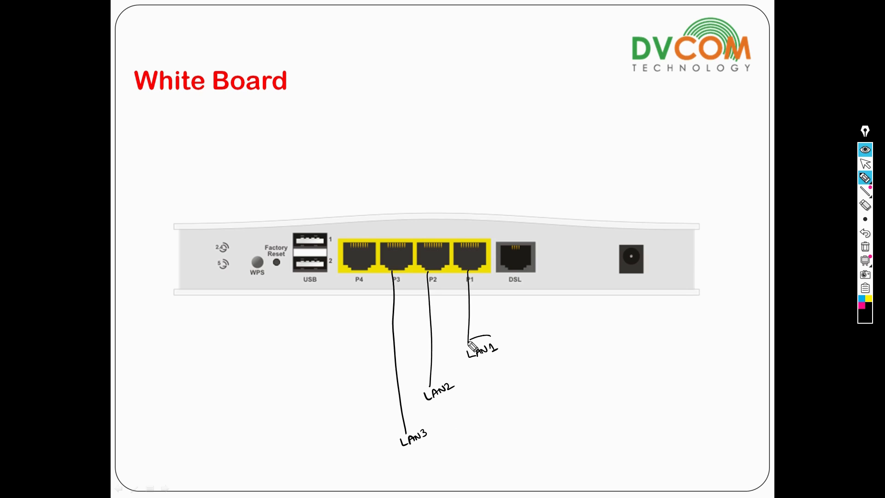